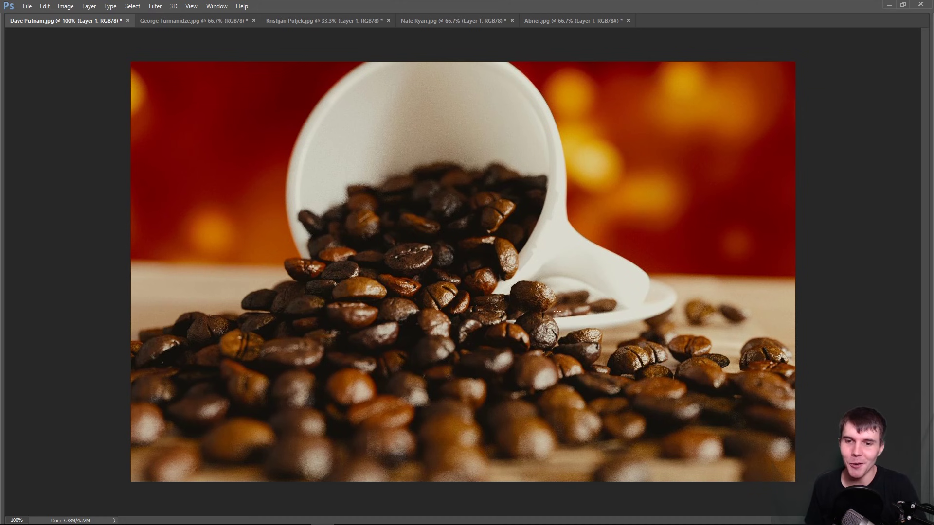
Draw a black arrow pointing at the bean in front of the saucer and circle that bean.
{"action": "scroll", "coordinate": [555, 289], "scroll_direction": "up", "scroll_amount": 5}
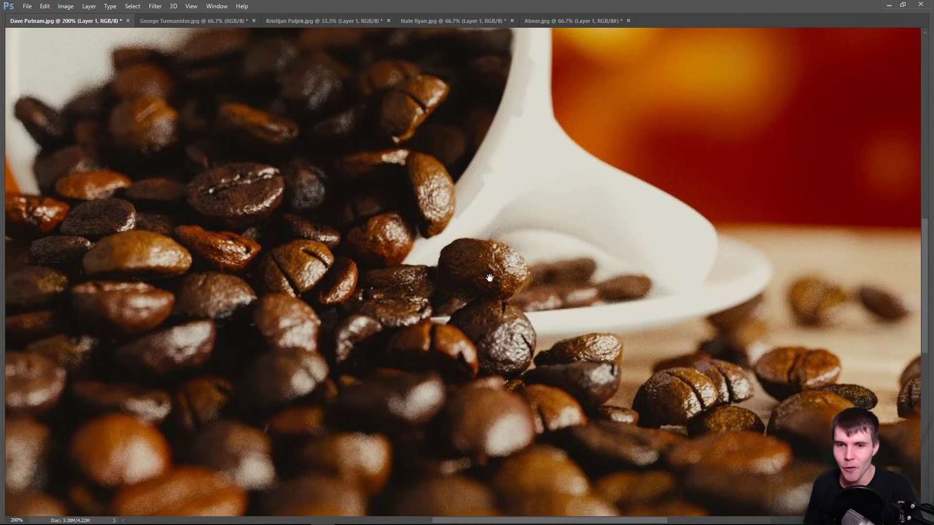
{"action": "left_click_drag", "start_coordinate": [493, 278], "coordinate": [491, 249]}
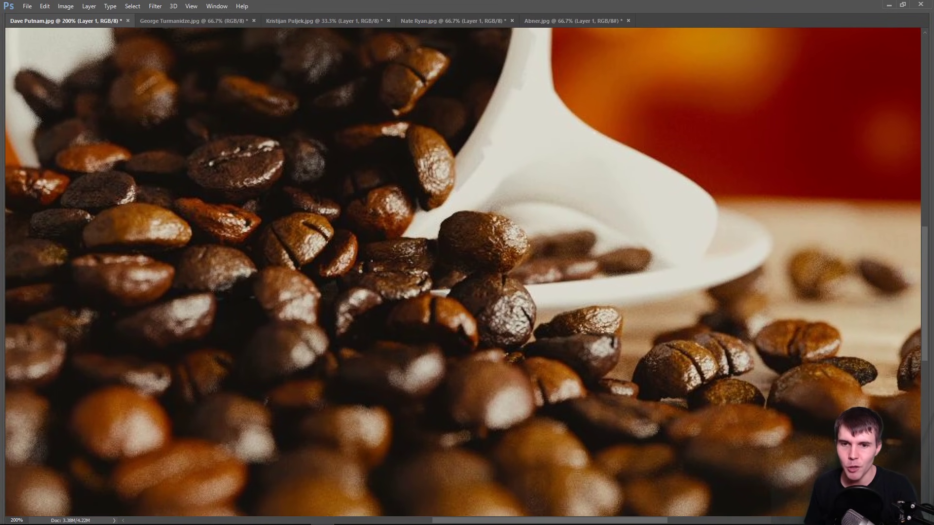
{"action": "mouse_move", "coordinate": [543, 191]}
{"action": "left_mouse_down"}
{"action": "mouse_move", "coordinate": [515, 223]}
{"action": "mouse_move", "coordinate": [531, 218]}
{"action": "left_mouse_up"}
{"action": "mouse_move", "coordinate": [444, 228]}
{"action": "left_mouse_down"}
{"action": "mouse_move", "coordinate": [453, 265]}
{"action": "mouse_move", "coordinate": [481, 210]}
{"action": "left_mouse_up"}
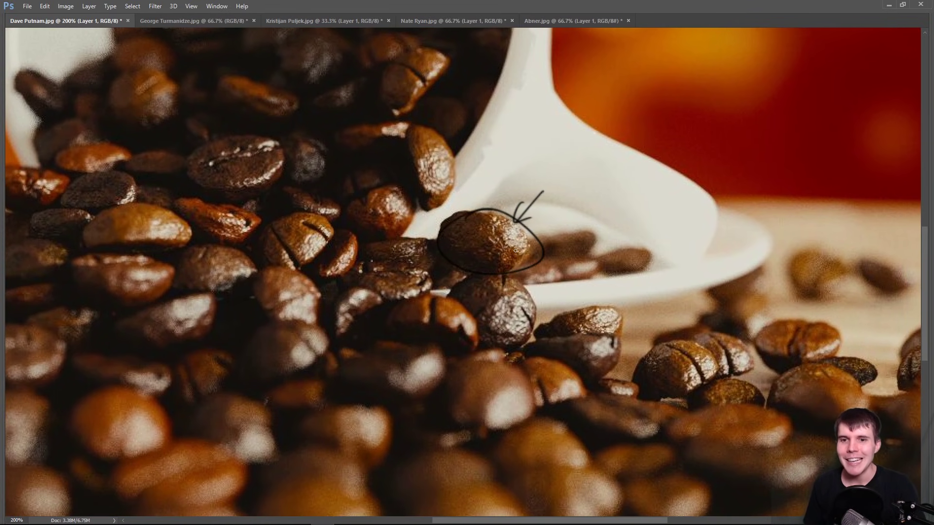
Undo the circle and arrow around the bean, returning to a view of the whole photo.
{"action": "scroll", "coordinate": [535, 255], "scroll_direction": "up", "scroll_amount": 1}
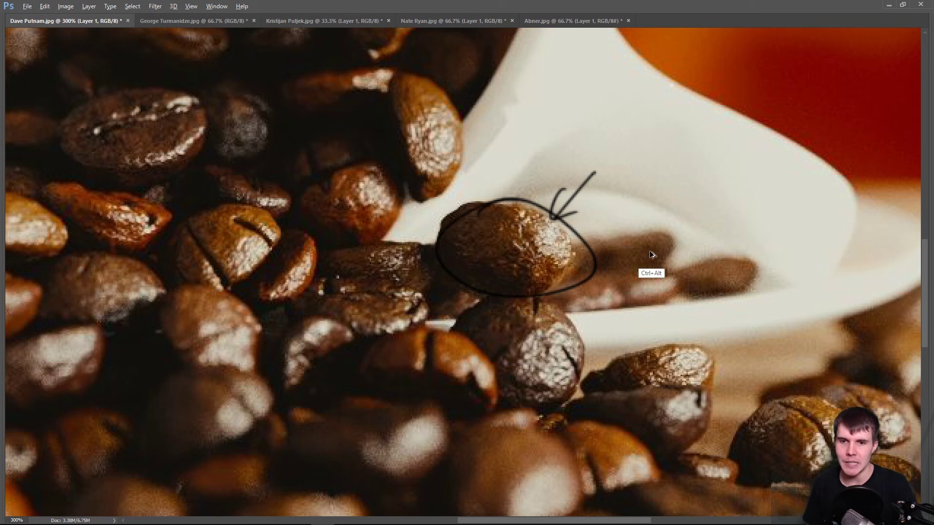
{"action": "key", "text": "ctrl+alt+z"}
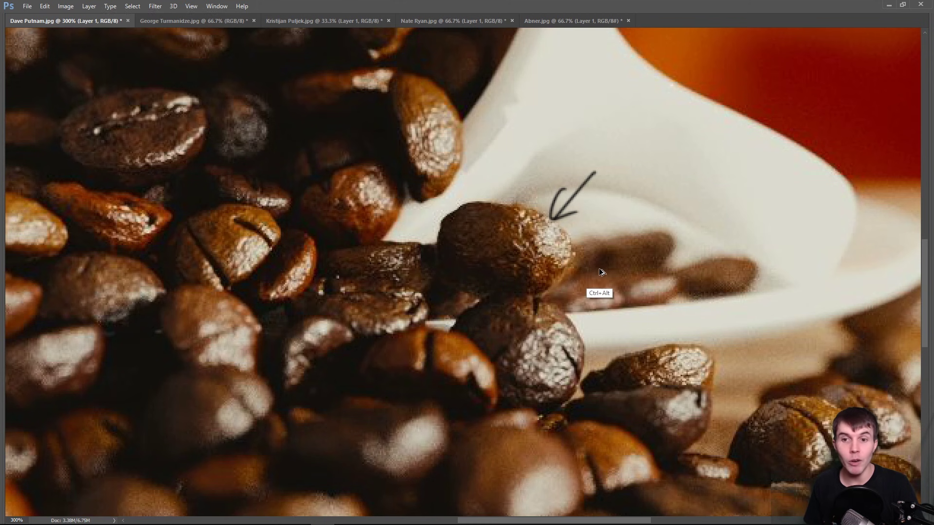
{"action": "key", "text": "ctrl+alt+z"}
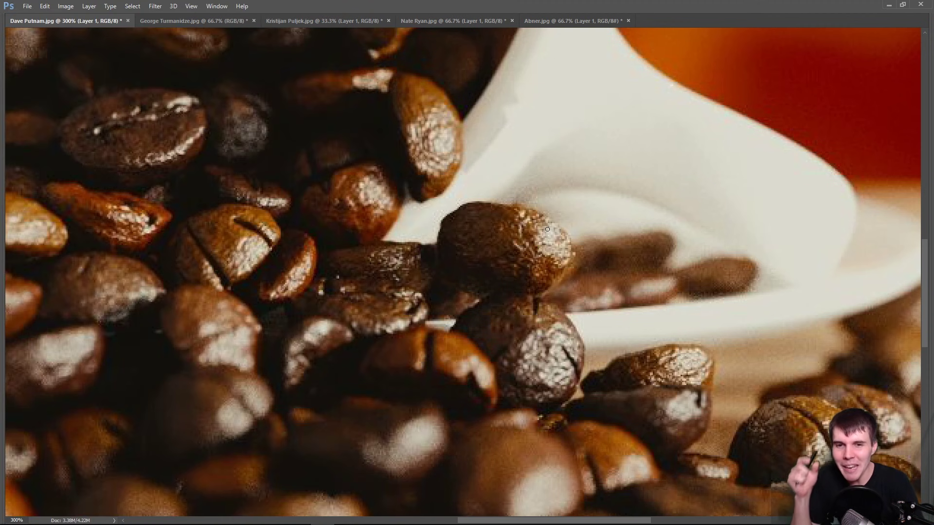
{"action": "key", "text": "ctrl+minus"}
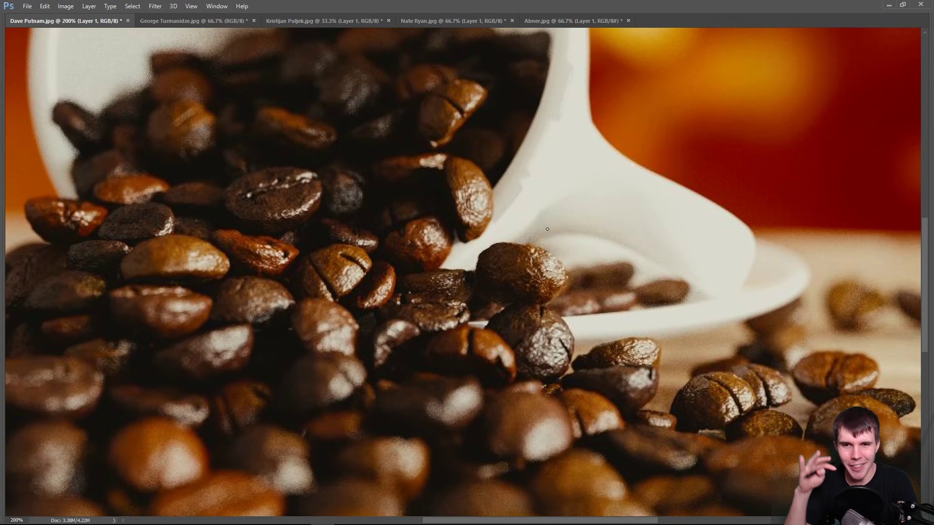
{"action": "key", "text": "ctrl+minus"}
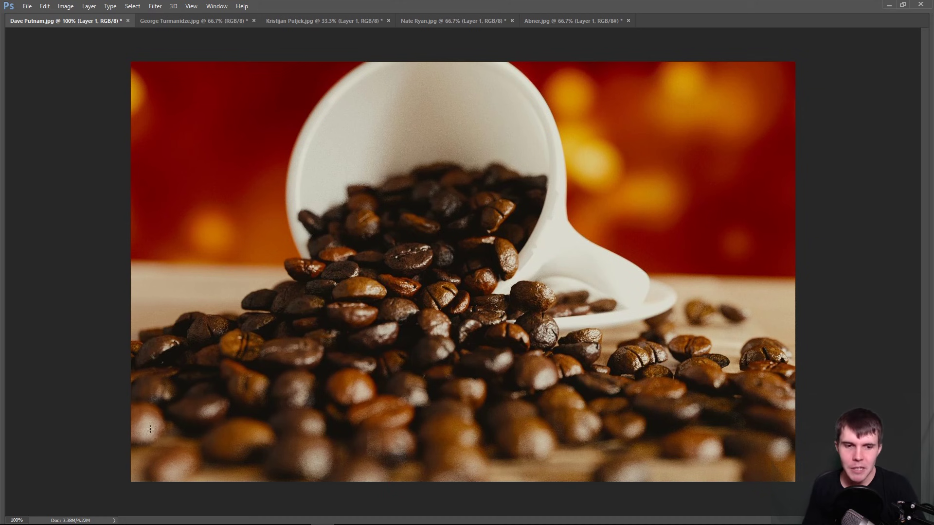
Outline the pile of coffee beans with a freehand white line, mark its middle, and undo these strokes.
{"action": "mouse_move", "coordinate": [166, 469]}
{"action": "left_mouse_down"}
{"action": "mouse_move", "coordinate": [279, 294]}
{"action": "mouse_move", "coordinate": [371, 180]}
{"action": "mouse_move", "coordinate": [498, 177]}
{"action": "mouse_move", "coordinate": [530, 307]}
{"action": "mouse_move", "coordinate": [743, 354]}
{"action": "mouse_move", "coordinate": [465, 479]}
{"action": "left_mouse_up"}
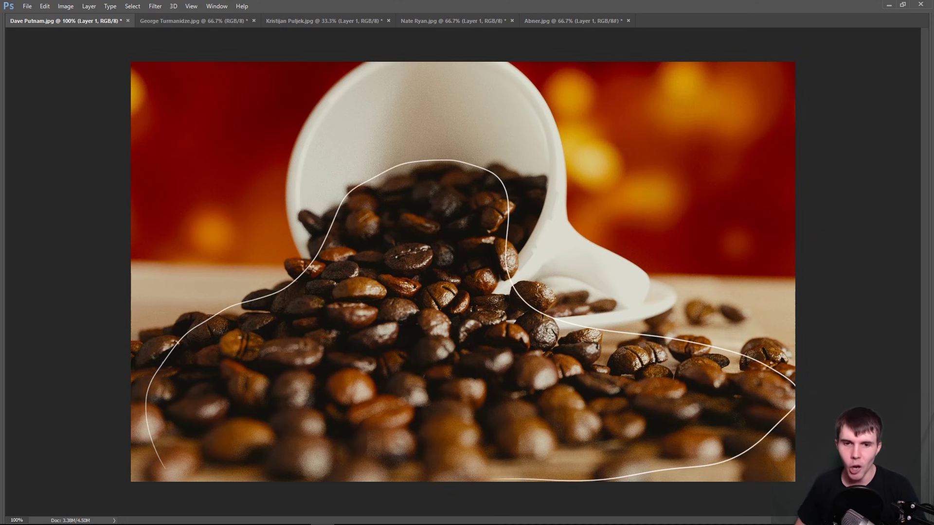
{"action": "mouse_move", "coordinate": [363, 284]}
{"action": "left_mouse_down"}
{"action": "mouse_move", "coordinate": [330, 431]}
{"action": "mouse_move", "coordinate": [403, 250]}
{"action": "mouse_move", "coordinate": [346, 319]}
{"action": "mouse_move", "coordinate": [572, 422]}
{"action": "mouse_move", "coordinate": [586, 412]}
{"action": "mouse_move", "coordinate": [471, 359]}
{"action": "mouse_move", "coordinate": [499, 332]}
{"action": "left_mouse_up"}
{"action": "key", "text": "ctrl+alt+z"}
{"action": "key", "text": "ctrl+alt+z"}
{"action": "key", "text": "ctrl+alt+z"}
{"action": "key", "text": "ctrl+alt+z"}
{"action": "key", "text": "ctrl+alt+z"}
{"action": "key", "text": "ctrl+alt+z"}
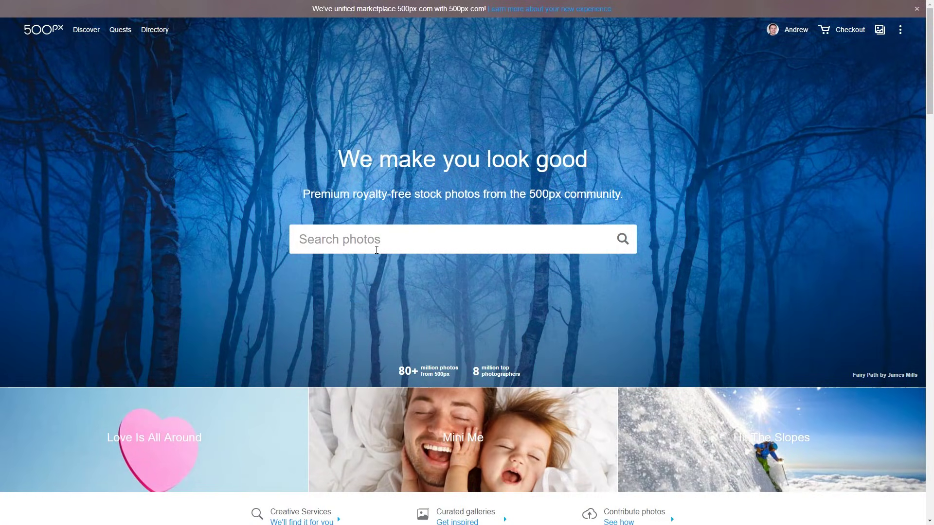
Switch to the 500px website, search for "coffee beans" and browse the resulting photos.
{"action": "left_click", "coordinate": [376, 250]}
{"action": "type", "text": "coo"}
{"action": "key", "text": "BackSpace"}
{"action": "type", "text": "ffee"}
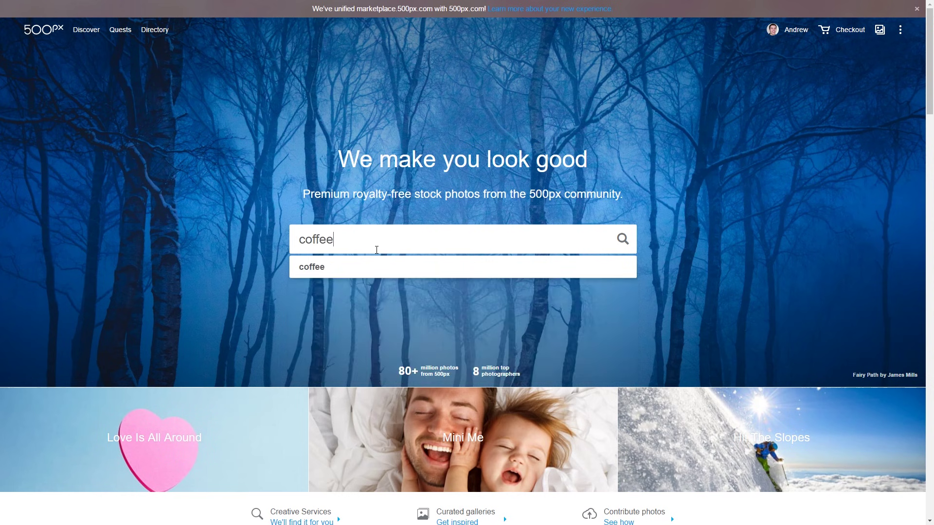
{"action": "type", "text": " beans"}
{"action": "key", "text": "Return"}
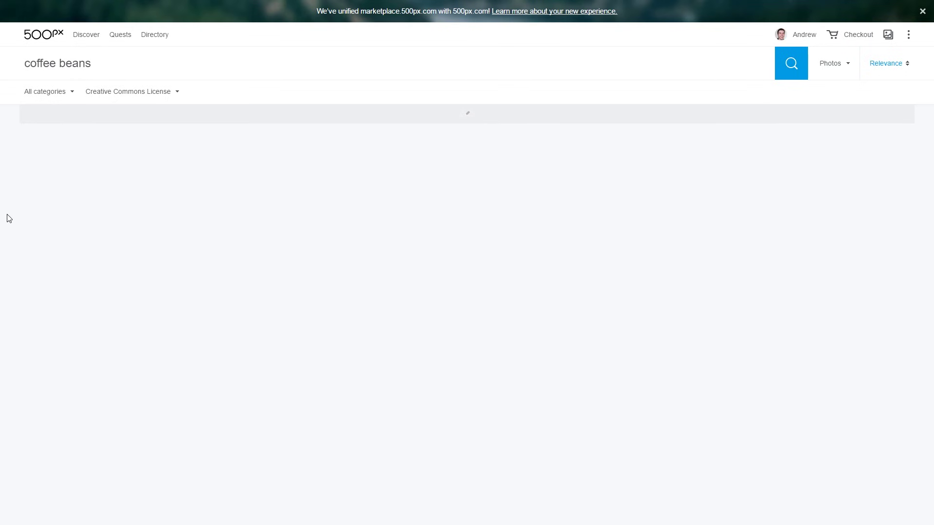
{"action": "scroll", "coordinate": [1, 208], "scroll_direction": "down", "scroll_amount": 10}
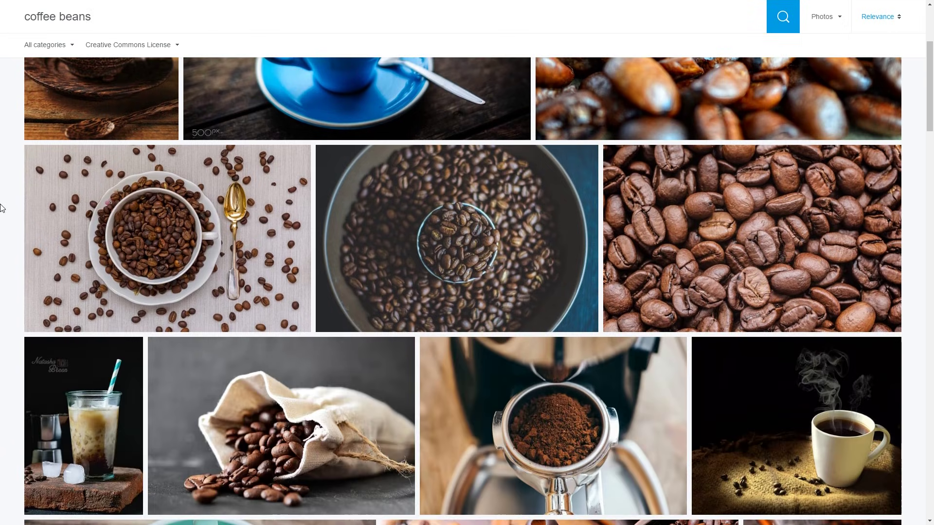
{"action": "scroll", "coordinate": [2, 208], "scroll_direction": "down", "scroll_amount": 8}
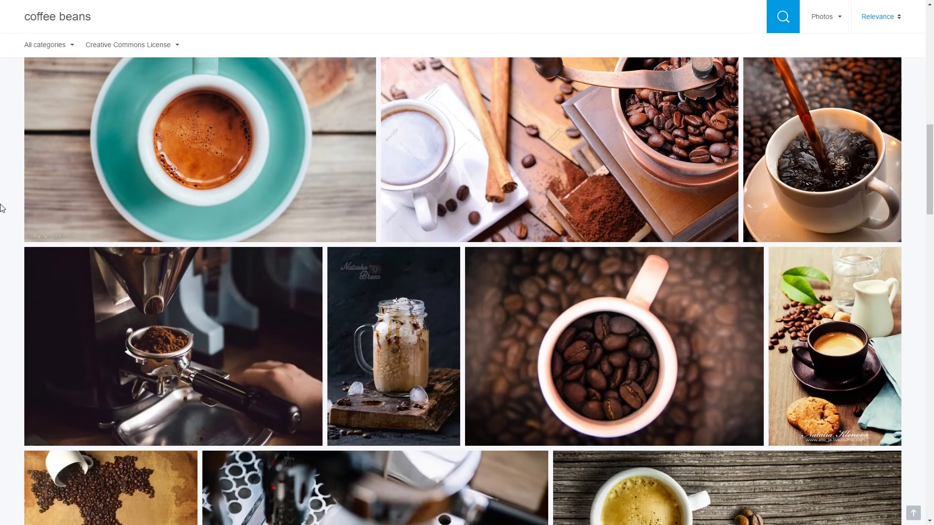
{"action": "scroll", "coordinate": [1, 208], "scroll_direction": "down", "scroll_amount": 8}
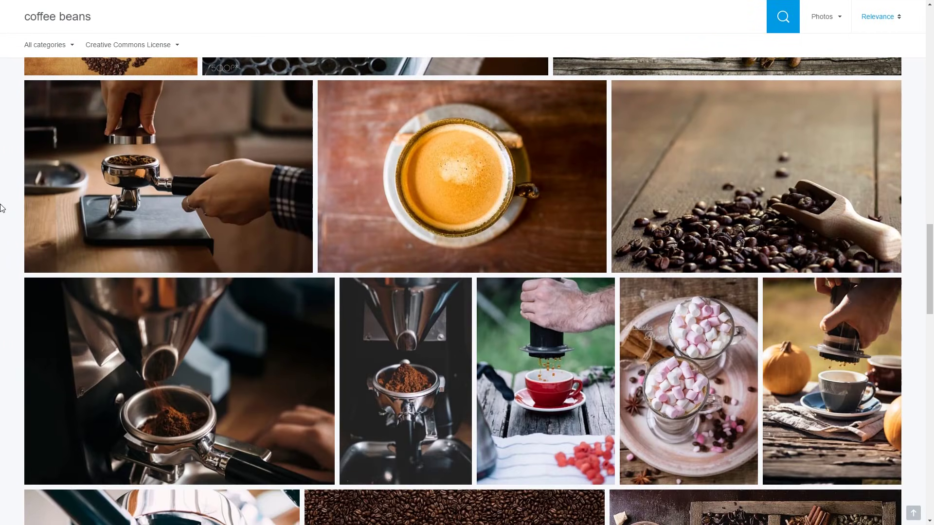
{"action": "scroll", "coordinate": [1, 208], "scroll_direction": "down", "scroll_amount": 7}
{"action": "scroll", "coordinate": [1, 208], "scroll_direction": "down", "scroll_amount": 1}
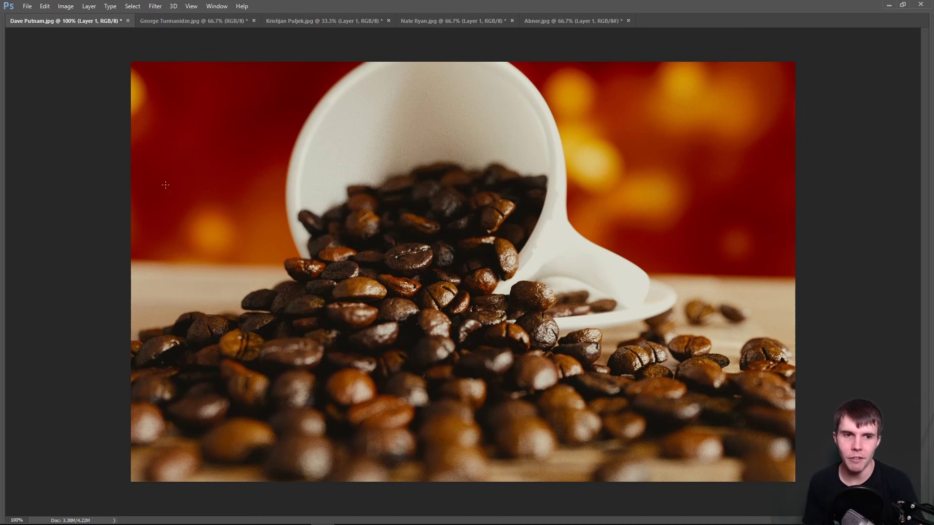
Scribble white zigzags over the red background on both sides of the cup in the coffee photo, and undo them.
{"action": "mouse_move", "coordinate": [141, 205]}
{"action": "left_mouse_down"}
{"action": "mouse_move", "coordinate": [162, 235]}
{"action": "mouse_move", "coordinate": [219, 240]}
{"action": "mouse_move", "coordinate": [282, 178]}
{"action": "mouse_move", "coordinate": [331, 63]}
{"action": "left_mouse_up"}
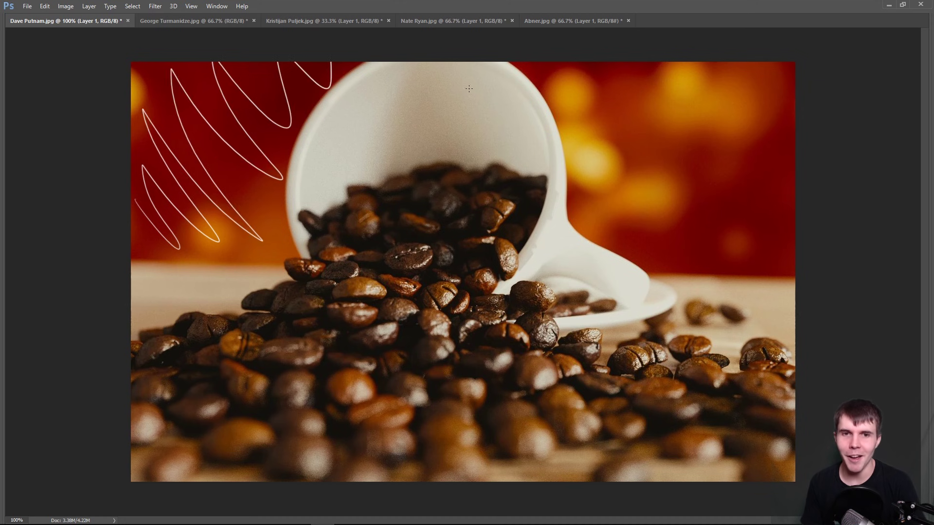
{"action": "mouse_move", "coordinate": [613, 235]}
{"action": "left_mouse_down"}
{"action": "mouse_move", "coordinate": [685, 119]}
{"action": "mouse_move", "coordinate": [788, 83]}
{"action": "mouse_move", "coordinate": [778, 66]}
{"action": "left_mouse_up"}
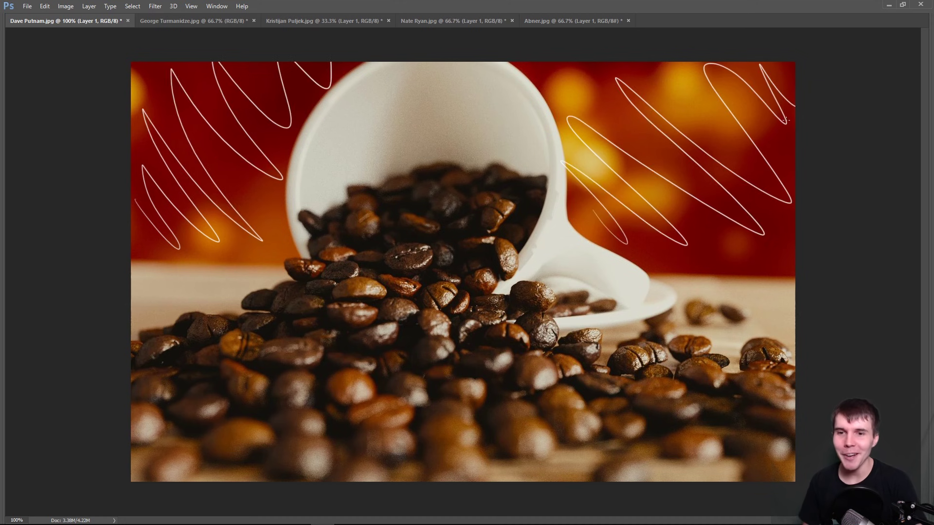
{"action": "key", "text": "ctrl+z"}
{"action": "key", "text": "ctrl+alt+z"}
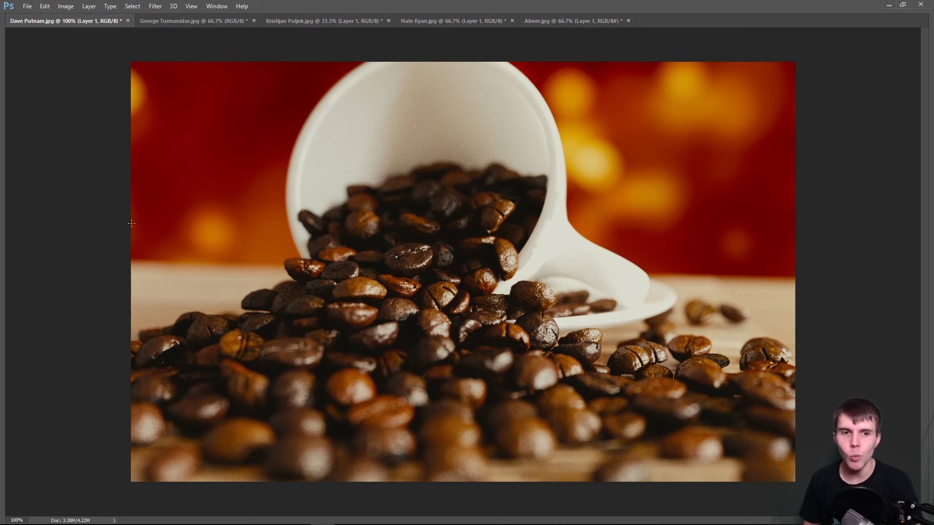
Draw vertical white strokes over the red background on both sides of the cup, and horizontal lines across the photo's upper part.
{"action": "mouse_move", "coordinate": [141, 73]}
{"action": "left_mouse_down"}
{"action": "mouse_move", "coordinate": [171, 89]}
{"action": "mouse_move", "coordinate": [250, 237]}
{"action": "mouse_move", "coordinate": [280, 259]}
{"action": "left_mouse_up"}
{"action": "mouse_move", "coordinate": [564, 95]}
{"action": "left_mouse_down"}
{"action": "mouse_move", "coordinate": [645, 275]}
{"action": "mouse_move", "coordinate": [780, 263]}
{"action": "left_mouse_up"}
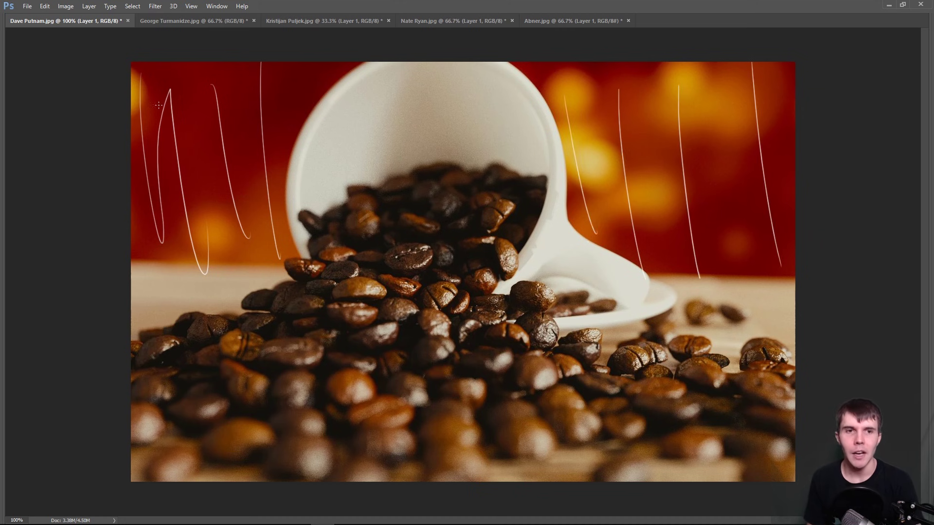
{"action": "left_click_drag", "start_coordinate": [153, 93], "coordinate": [697, 113]}
{"action": "left_click_drag", "start_coordinate": [153, 160], "coordinate": [674, 184]}
{"action": "left_click_drag", "start_coordinate": [278, 230], "coordinate": [690, 243]}
Undo all the vertical and horizontal strokes drawn across the upper background.
{"action": "key", "text": "ctrl+alt+z"}
{"action": "key", "text": "ctrl+alt+z"}
{"action": "key", "text": "ctrl+alt+z"}
{"action": "key", "text": "ctrl+alt+z"}
{"action": "key", "text": "ctrl+alt+z"}
{"action": "key", "text": "ctrl+alt+z"}
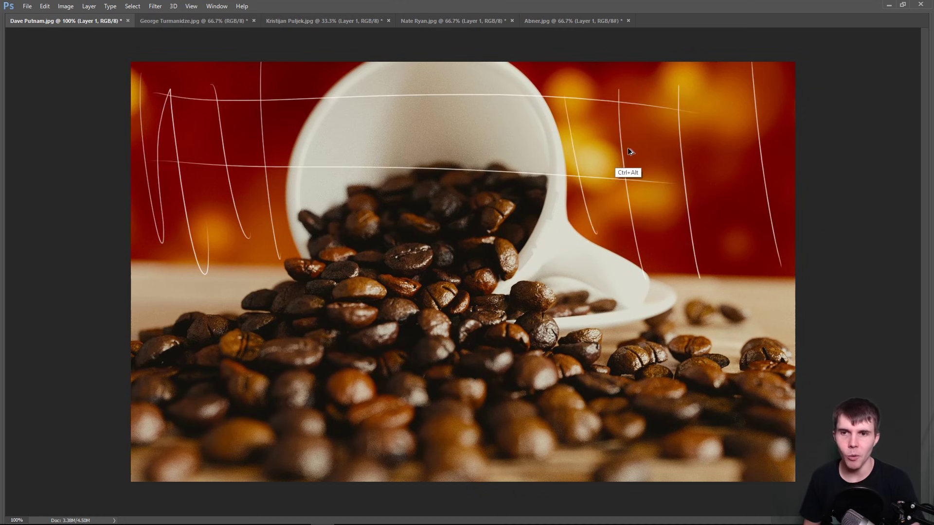
{"action": "key", "text": "ctrl+alt+z"}
{"action": "key", "text": "ctrl+alt+z"}
{"action": "key", "text": "ctrl+alt+z"}
{"action": "key", "text": "ctrl+alt+z"}
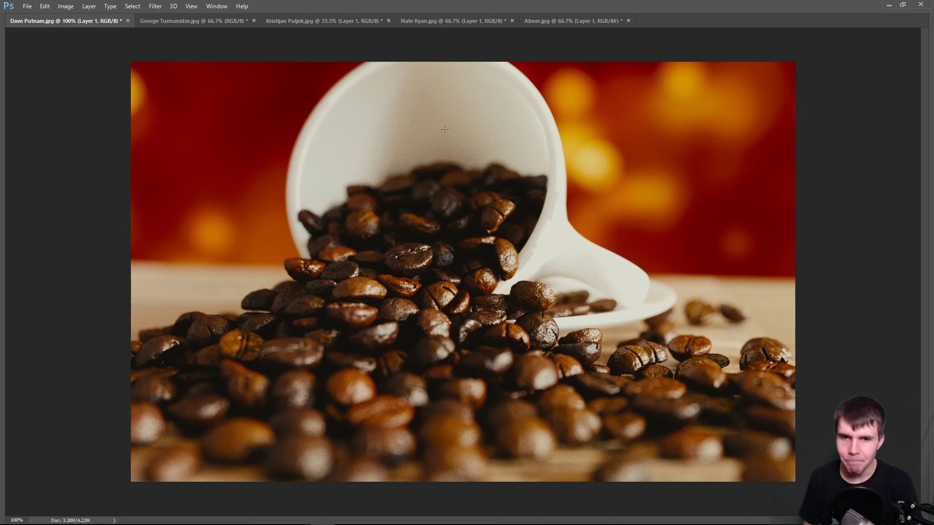
Try cropping away the upper strip of the coffee photo, cutting through the cup, and undo the crop.
{"action": "left_click_drag", "start_coordinate": [463, 62], "coordinate": [457, 112]}
{"action": "key", "text": "Return"}
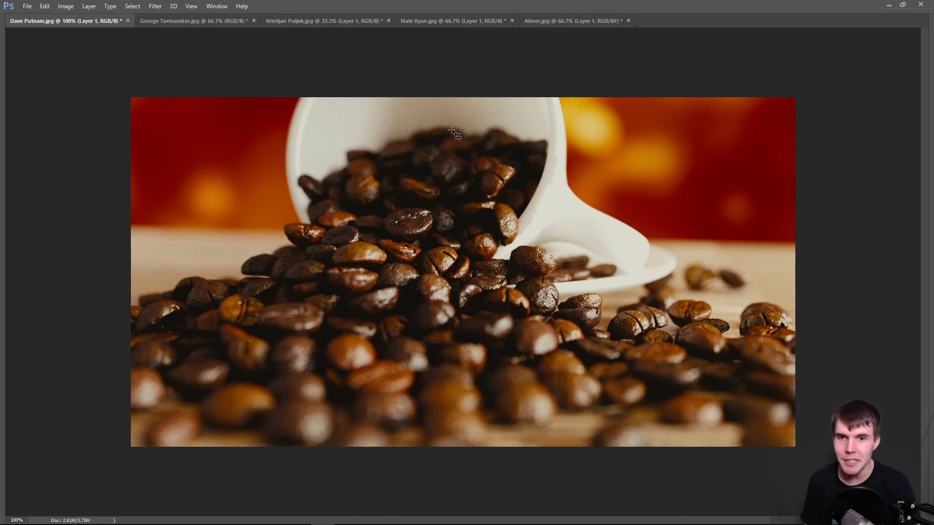
{"action": "key", "text": "ctrl+z"}
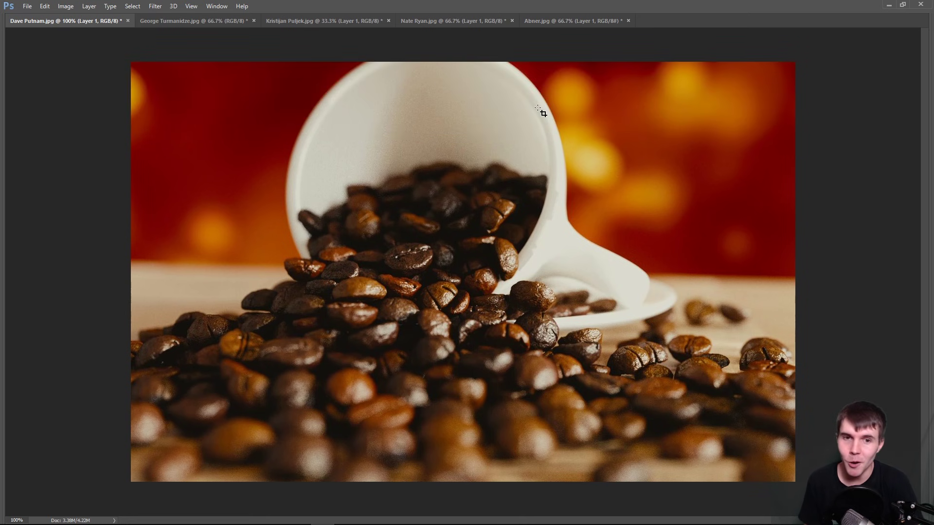
Crop the coffee photo from its top edge down to a height of about 693 px, keeping the full width.
{"action": "left_click", "coordinate": [474, 72]}
{"action": "left_click_drag", "start_coordinate": [474, 71], "coordinate": [476, 103]}
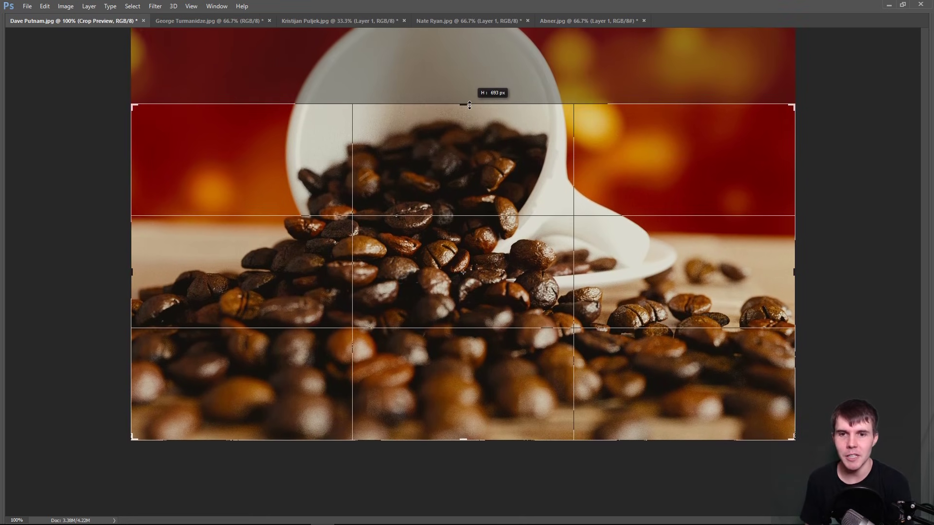
{"action": "key", "text": "Return"}
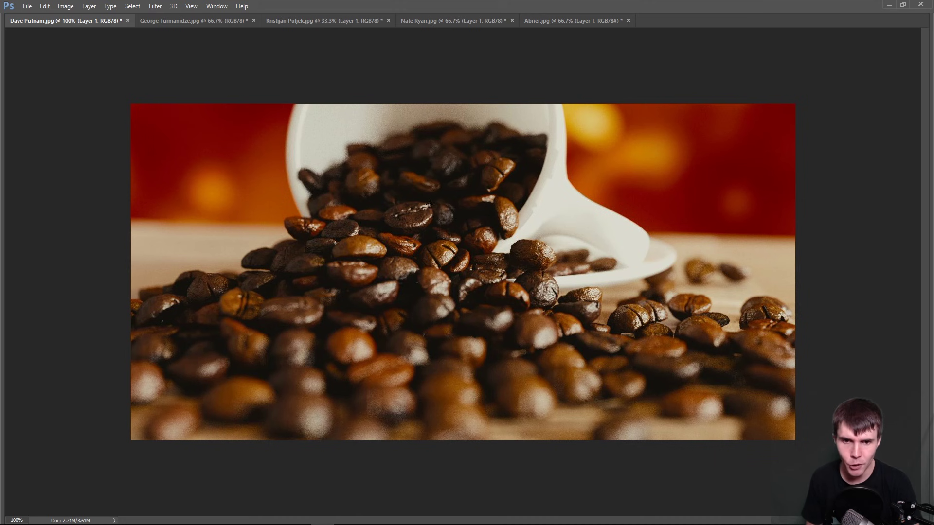
Circle and scribble over the band of beans in front of the cup in white, and undo both strokes.
{"action": "mouse_move", "coordinate": [430, 203]}
{"action": "left_mouse_down"}
{"action": "mouse_move", "coordinate": [342, 216]}
{"action": "mouse_move", "coordinate": [264, 245]}
{"action": "mouse_move", "coordinate": [233, 277]}
{"action": "mouse_move", "coordinate": [310, 295]}
{"action": "mouse_move", "coordinate": [534, 298]}
{"action": "mouse_move", "coordinate": [570, 259]}
{"action": "mouse_move", "coordinate": [530, 226]}
{"action": "mouse_move", "coordinate": [422, 214]}
{"action": "left_mouse_up"}
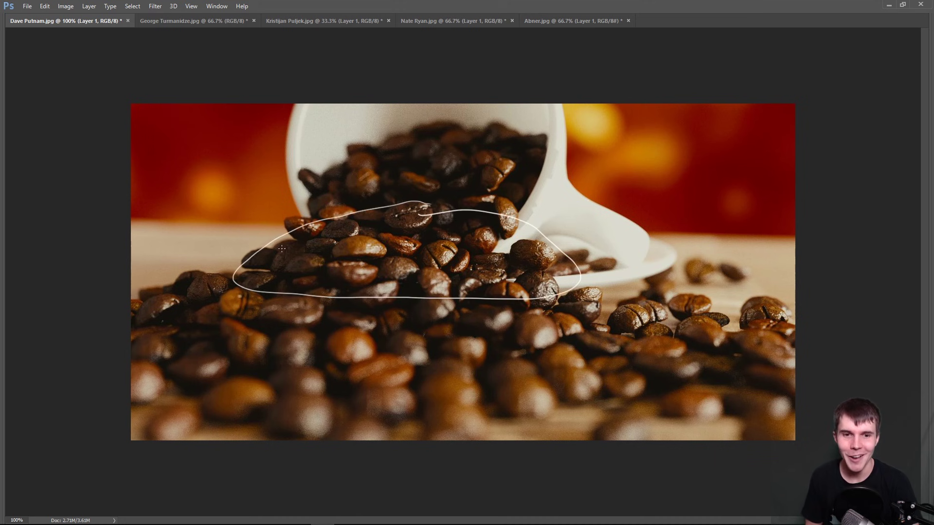
{"action": "mouse_move", "coordinate": [281, 249]}
{"action": "left_mouse_down"}
{"action": "mouse_move", "coordinate": [347, 286]}
{"action": "mouse_move", "coordinate": [430, 235]}
{"action": "mouse_move", "coordinate": [537, 260]}
{"action": "mouse_move", "coordinate": [550, 297]}
{"action": "left_mouse_up"}
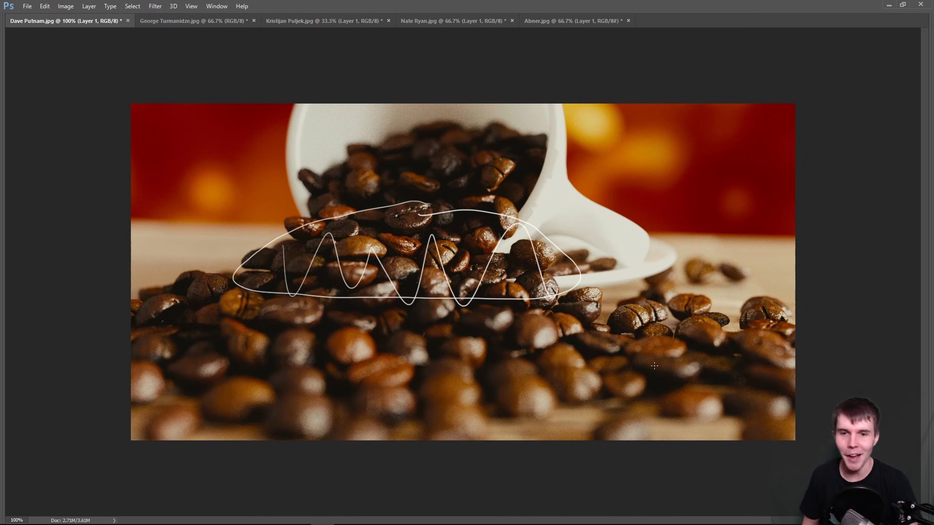
{"action": "key", "text": "ctrl+z"}
{"action": "key", "text": "ctrl+alt+z"}
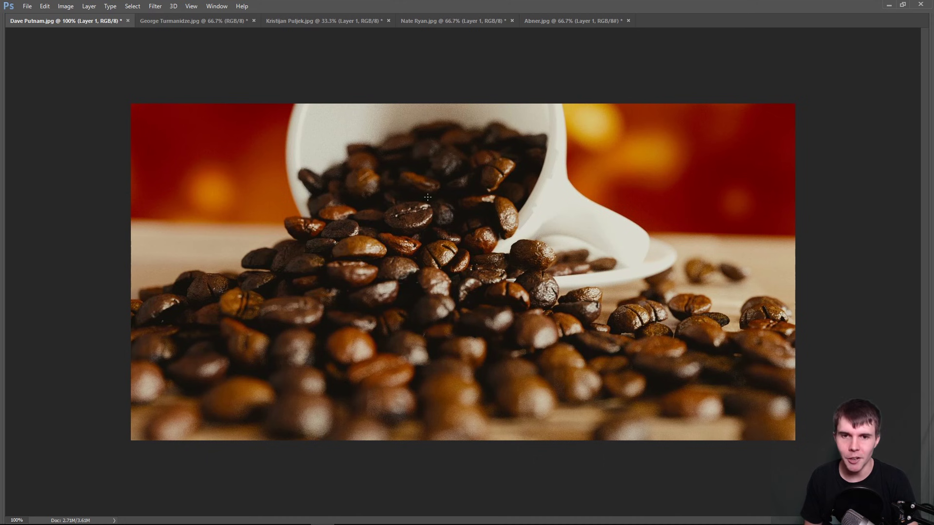
Draw a short vertical line with a bar above it on the beans inside the cup, and undo it.
{"action": "mouse_move", "coordinate": [426, 216]}
{"action": "left_mouse_down"}
{"action": "mouse_move", "coordinate": [431, 162]}
{"action": "mouse_move", "coordinate": [443, 155]}
{"action": "left_mouse_up"}
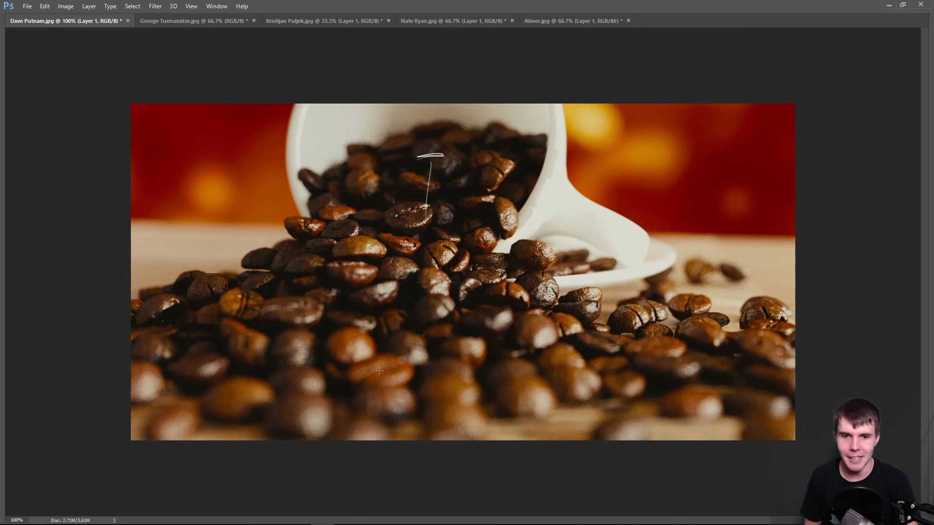
{"action": "key", "text": "ctrl+alt+z"}
{"action": "key", "text": "ctrl+alt+z"}
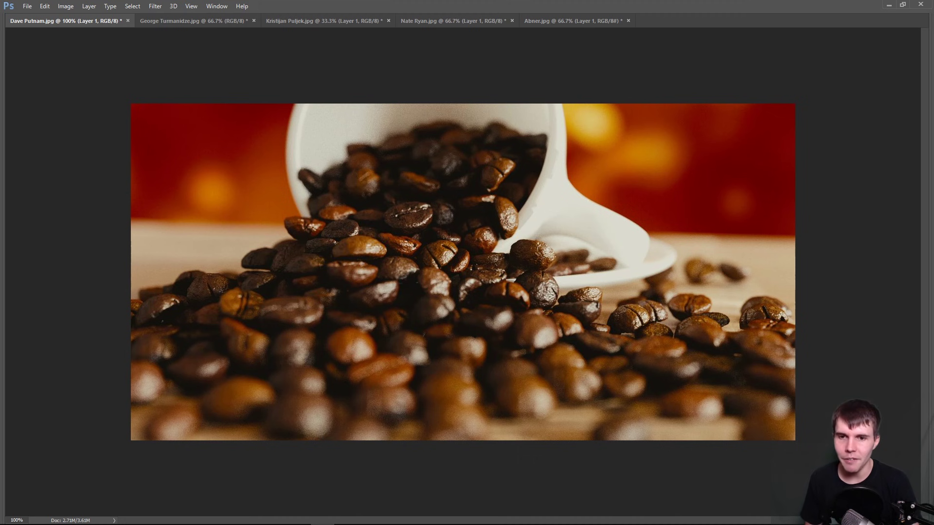
Circle the upright bean at the cup's rim, make a small mark below it, and undo both strokes.
{"action": "mouse_move", "coordinate": [498, 195]}
{"action": "left_mouse_down"}
{"action": "mouse_move", "coordinate": [502, 232]}
{"action": "mouse_move", "coordinate": [497, 196]}
{"action": "left_mouse_up"}
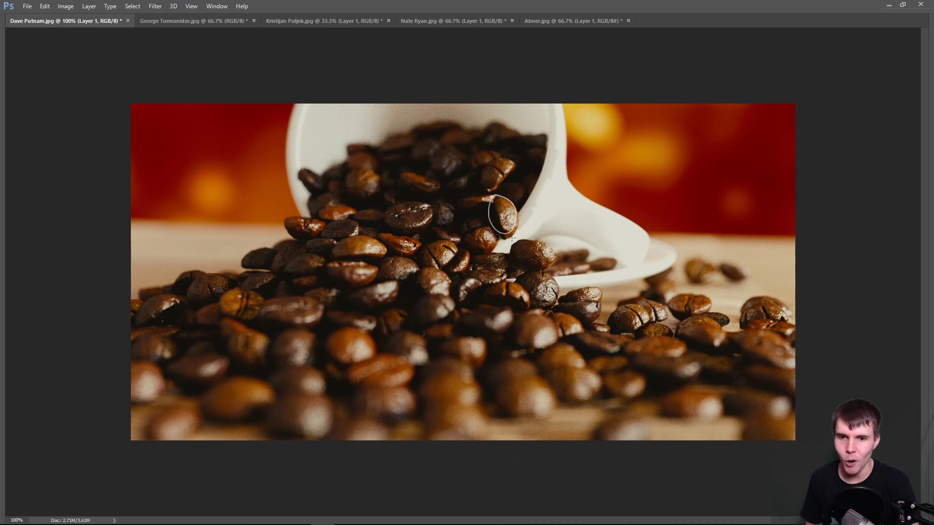
{"action": "left_click_drag", "start_coordinate": [512, 240], "coordinate": [509, 241]}
{"action": "key", "text": "ctrl+alt+z"}
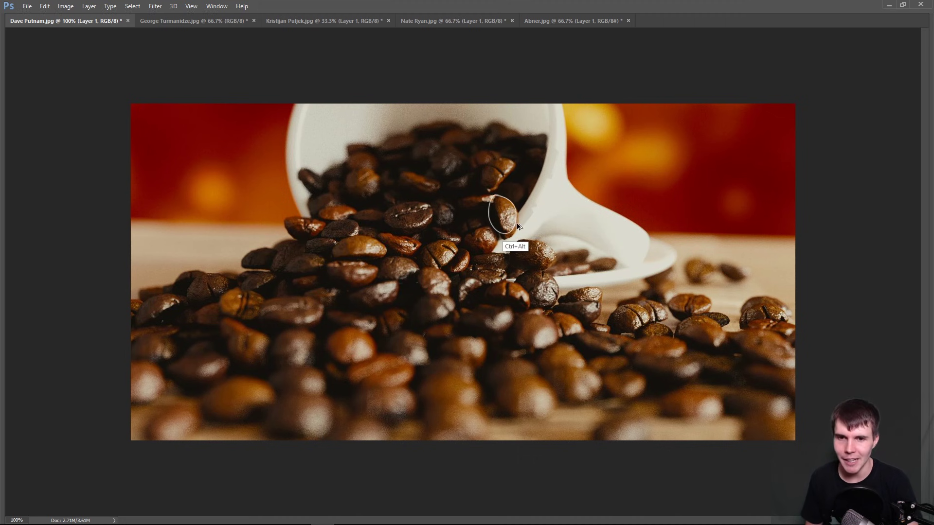
{"action": "key", "text": "ctrl+alt+z"}
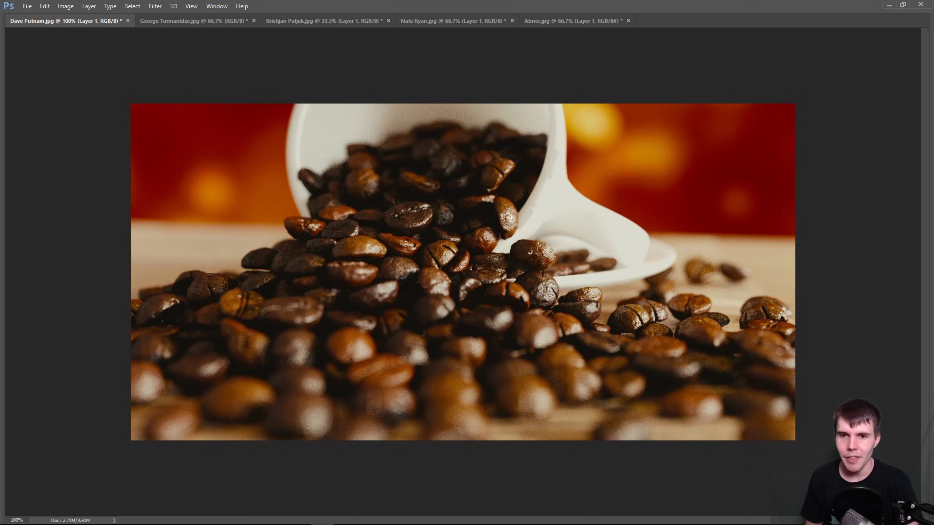
Make marks on the beans beside the cup's rim and below it, and undo the strokes together with the top crop.
{"action": "mouse_move", "coordinate": [506, 216]}
{"action": "left_mouse_down"}
{"action": "mouse_move", "coordinate": [507, 246]}
{"action": "mouse_move", "coordinate": [517, 232]}
{"action": "left_mouse_up"}
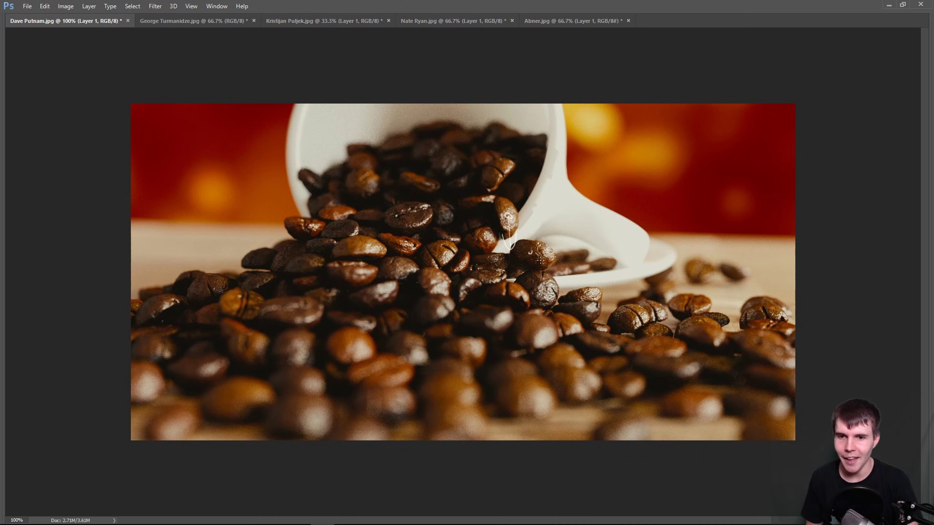
{"action": "mouse_move", "coordinate": [539, 275]}
{"action": "left_mouse_down"}
{"action": "mouse_move", "coordinate": [534, 283]}
{"action": "mouse_move", "coordinate": [559, 280]}
{"action": "left_mouse_up"}
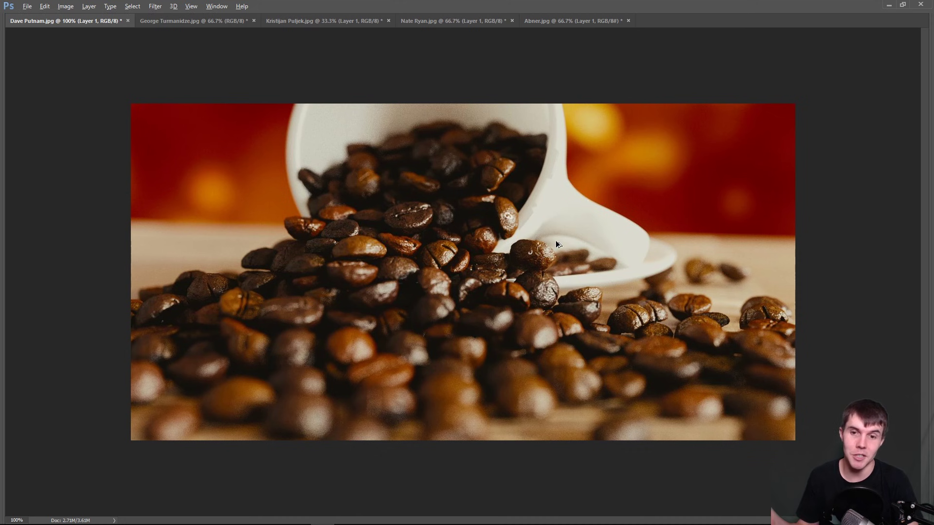
{"action": "key", "text": "ctrl+z"}
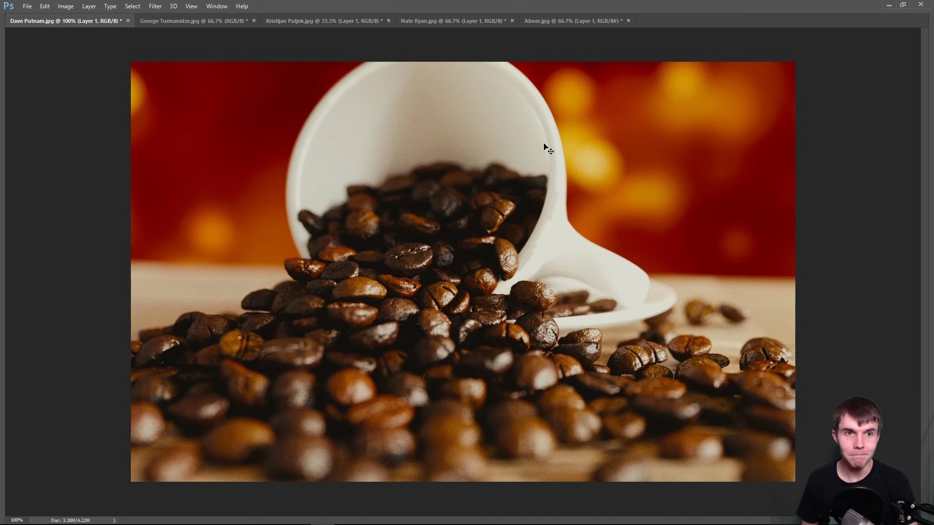
Switch to the restaurant interior photo and circle the table groups, the bar counter and the hanging chair with thin white strokes.
{"action": "key", "text": "ctrl+Tab"}
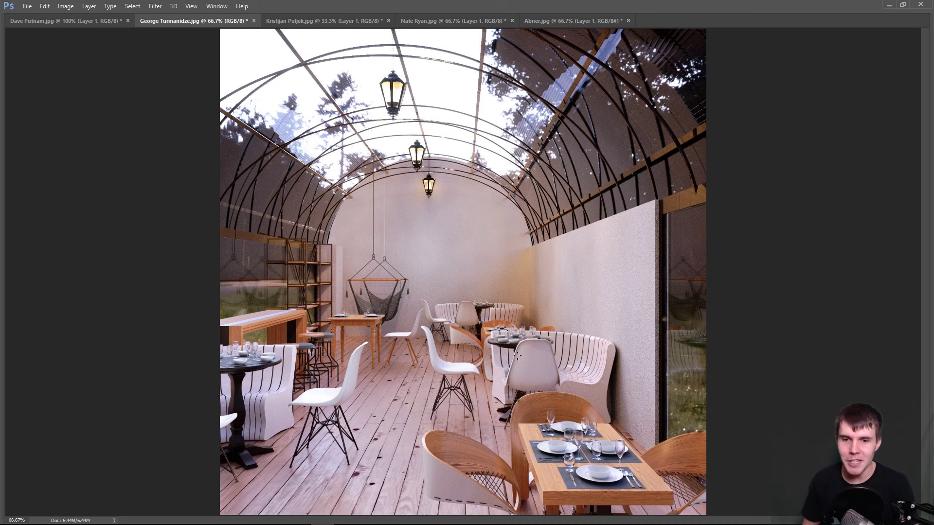
{"action": "mouse_move", "coordinate": [553, 394]}
{"action": "left_mouse_down"}
{"action": "mouse_move", "coordinate": [506, 400]}
{"action": "mouse_move", "coordinate": [583, 399]}
{"action": "left_mouse_up"}
{"action": "mouse_move", "coordinate": [500, 325]}
{"action": "left_mouse_down"}
{"action": "mouse_move", "coordinate": [454, 329]}
{"action": "mouse_move", "coordinate": [450, 351]}
{"action": "left_mouse_up"}
{"action": "mouse_move", "coordinate": [482, 301]}
{"action": "left_mouse_down"}
{"action": "mouse_move", "coordinate": [457, 299]}
{"action": "mouse_move", "coordinate": [474, 294]}
{"action": "left_mouse_up"}
{"action": "mouse_move", "coordinate": [377, 307]}
{"action": "left_mouse_down"}
{"action": "mouse_move", "coordinate": [316, 321]}
{"action": "mouse_move", "coordinate": [350, 310]}
{"action": "left_mouse_up"}
{"action": "mouse_move", "coordinate": [252, 335]}
{"action": "left_mouse_down"}
{"action": "mouse_move", "coordinate": [263, 303]}
{"action": "mouse_move", "coordinate": [319, 321]}
{"action": "left_mouse_up"}
{"action": "left_click_drag", "start_coordinate": [284, 377], "coordinate": [304, 370]}
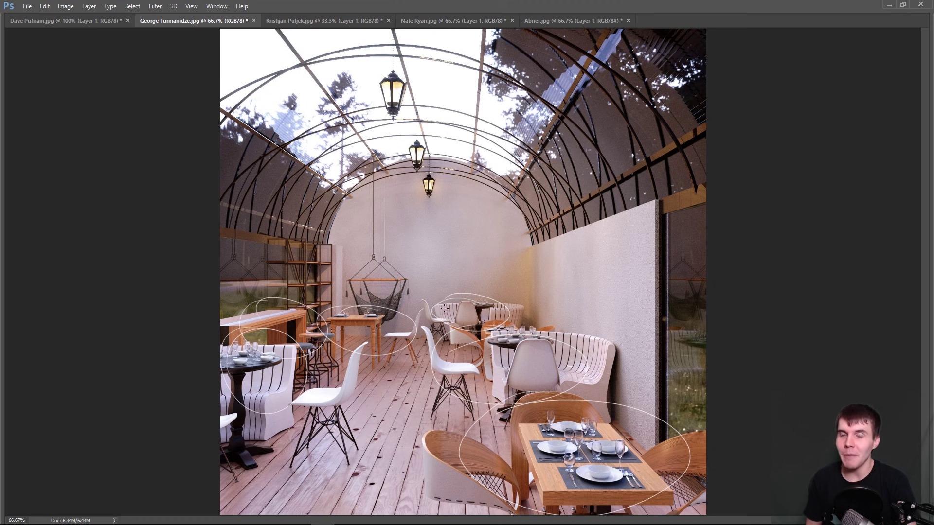
{"action": "mouse_move", "coordinate": [363, 266]}
{"action": "left_mouse_down"}
{"action": "mouse_move", "coordinate": [414, 318]}
{"action": "mouse_move", "coordinate": [363, 260]}
{"action": "left_mouse_up"}
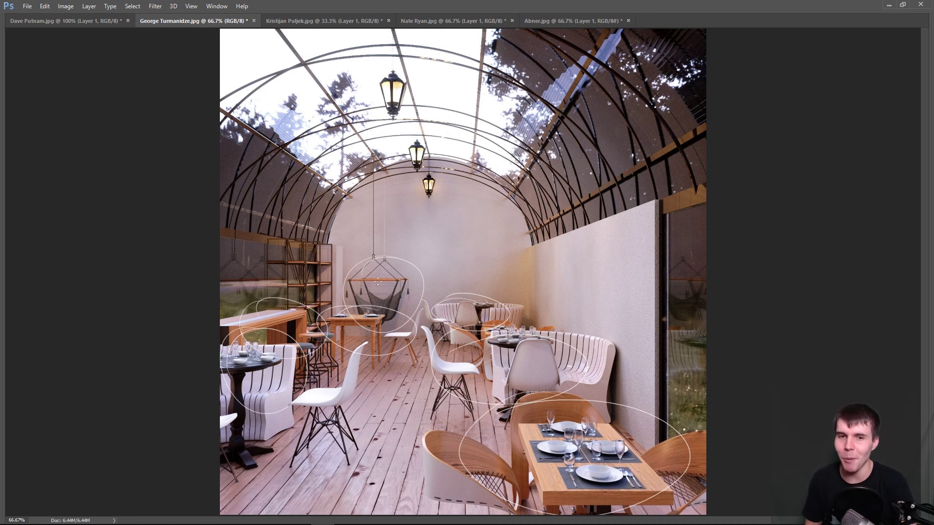
Make a mark above the shelving beside the back wall and undo it.
{"action": "mouse_move", "coordinate": [310, 227]}
{"action": "left_mouse_down"}
{"action": "mouse_move", "coordinate": [402, 222]}
{"action": "mouse_move", "coordinate": [306, 230]}
{"action": "mouse_move", "coordinate": [308, 197]}
{"action": "left_mouse_up"}
{"action": "key", "text": "ctrl+alt+z"}
{"action": "key", "text": "ctrl+alt+z"}
{"action": "key", "text": "ctrl+alt+z"}
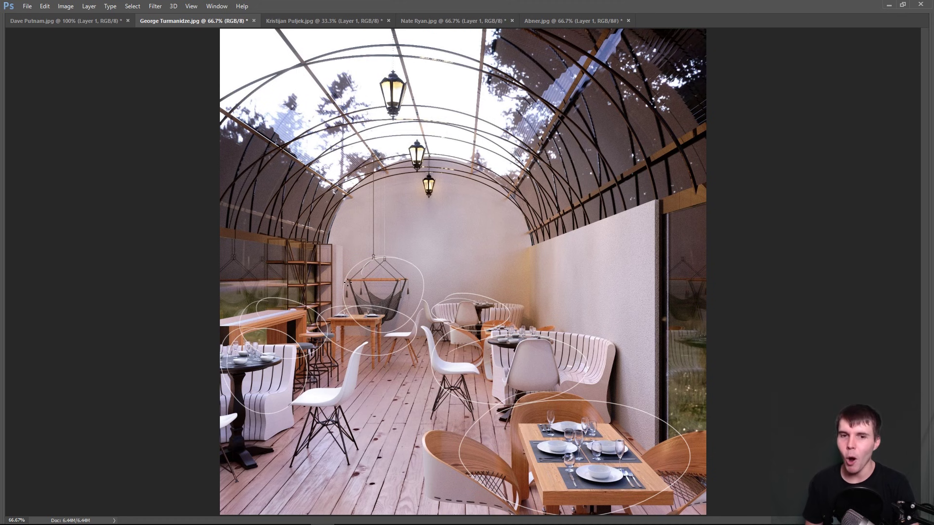
Outline the arched back wall with two white strokes and undo every annotation on the restaurant photo.
{"action": "mouse_move", "coordinate": [347, 282]}
{"action": "left_mouse_down"}
{"action": "mouse_move", "coordinate": [358, 205]}
{"action": "mouse_move", "coordinate": [507, 169]}
{"action": "mouse_move", "coordinate": [538, 261]}
{"action": "left_mouse_up"}
{"action": "mouse_move", "coordinate": [360, 265]}
{"action": "left_mouse_down"}
{"action": "mouse_move", "coordinate": [513, 269]}
{"action": "mouse_move", "coordinate": [475, 287]}
{"action": "mouse_move", "coordinate": [512, 299]}
{"action": "left_mouse_up"}
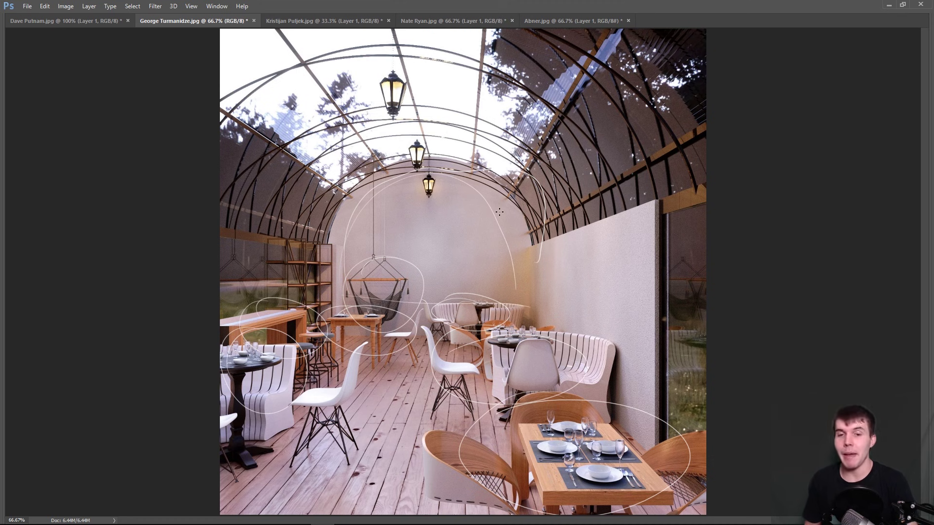
{"action": "key", "text": "v"}
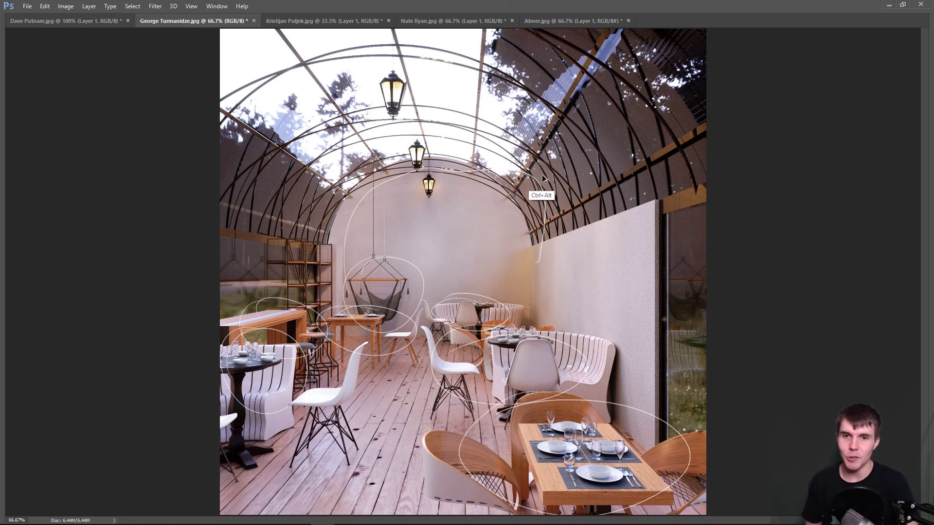
{"action": "key", "text": "ctrl+alt+z"}
{"action": "key", "text": "ctrl+alt+z"}
{"action": "key", "text": "ctrl+alt+z"}
{"action": "key", "text": "ctrl+alt+z"}
{"action": "key", "text": "ctrl+alt+z"}
{"action": "key", "text": "ctrl+alt+z"}
{"action": "key", "text": "ctrl+alt+z"}
{"action": "key", "text": "ctrl+alt+z"}
{"action": "key", "text": "ctrl+alt+z"}
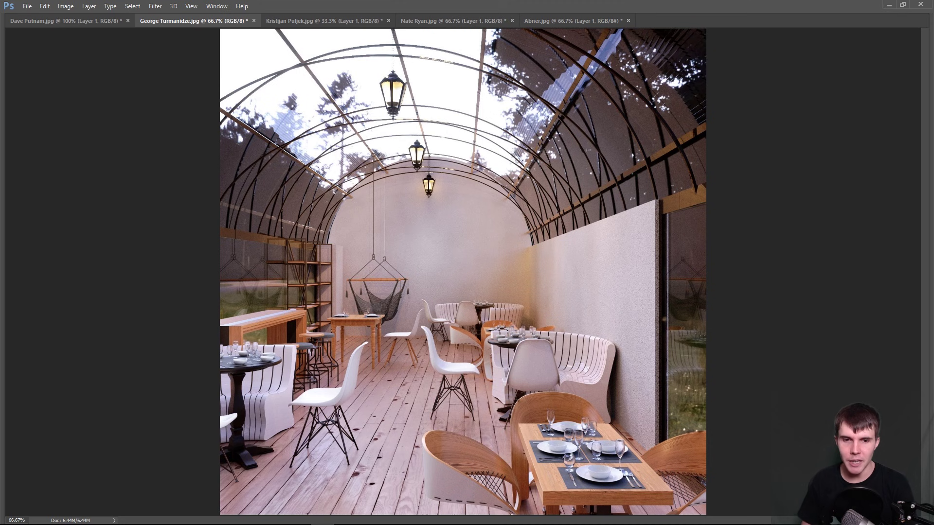
Trace a white zigzag across the seating area, mark both sides of the roof, outline the back wall, and undo all these strokes.
{"action": "mouse_move", "coordinate": [293, 370]}
{"action": "left_mouse_down"}
{"action": "mouse_move", "coordinate": [496, 461]}
{"action": "mouse_move", "coordinate": [464, 375]}
{"action": "mouse_move", "coordinate": [298, 354]}
{"action": "mouse_move", "coordinate": [375, 293]}
{"action": "left_mouse_up"}
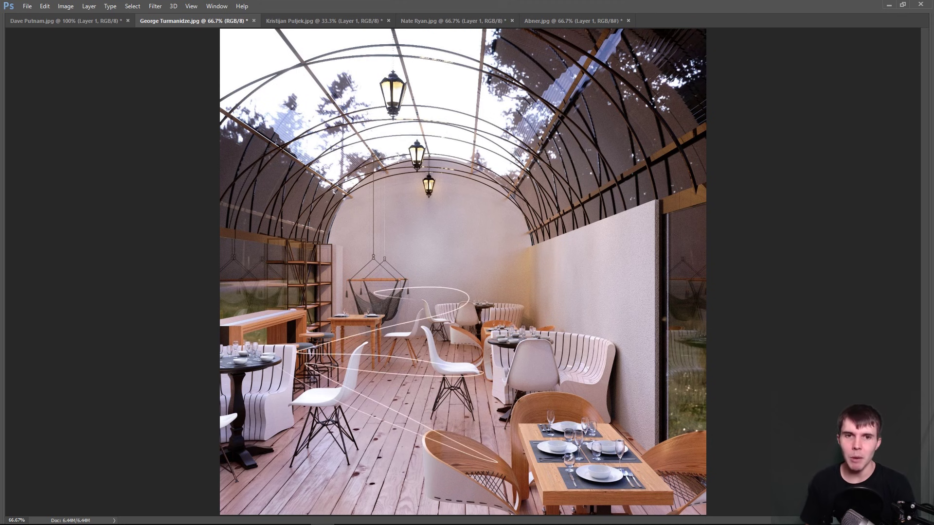
{"action": "mouse_move", "coordinate": [362, 214]}
{"action": "left_mouse_down"}
{"action": "mouse_move", "coordinate": [341, 152]}
{"action": "mouse_move", "coordinate": [341, 93]}
{"action": "left_mouse_up"}
{"action": "mouse_move", "coordinate": [499, 211]}
{"action": "left_mouse_down"}
{"action": "mouse_move", "coordinate": [505, 82]}
{"action": "mouse_move", "coordinate": [547, 140]}
{"action": "left_mouse_up"}
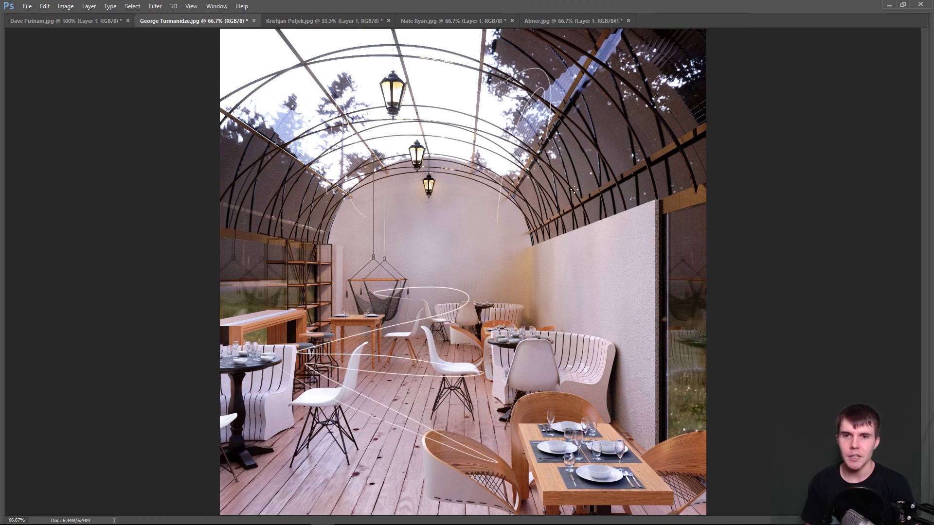
{"action": "mouse_move", "coordinate": [345, 298]}
{"action": "left_mouse_down"}
{"action": "mouse_move", "coordinate": [351, 233]}
{"action": "mouse_move", "coordinate": [413, 176]}
{"action": "mouse_move", "coordinate": [484, 207]}
{"action": "mouse_move", "coordinate": [508, 270]}
{"action": "mouse_move", "coordinate": [465, 197]}
{"action": "mouse_move", "coordinate": [365, 217]}
{"action": "mouse_move", "coordinate": [342, 283]}
{"action": "mouse_move", "coordinate": [485, 285]}
{"action": "mouse_move", "coordinate": [347, 292]}
{"action": "mouse_move", "coordinate": [511, 282]}
{"action": "left_mouse_up"}
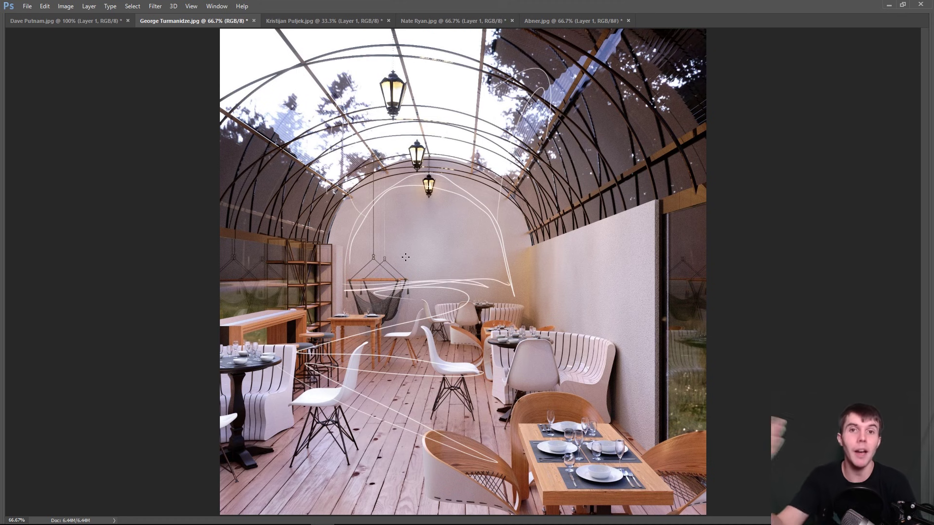
{"action": "key", "text": "ctrl+alt+z"}
{"action": "key", "text": "ctrl+alt+z"}
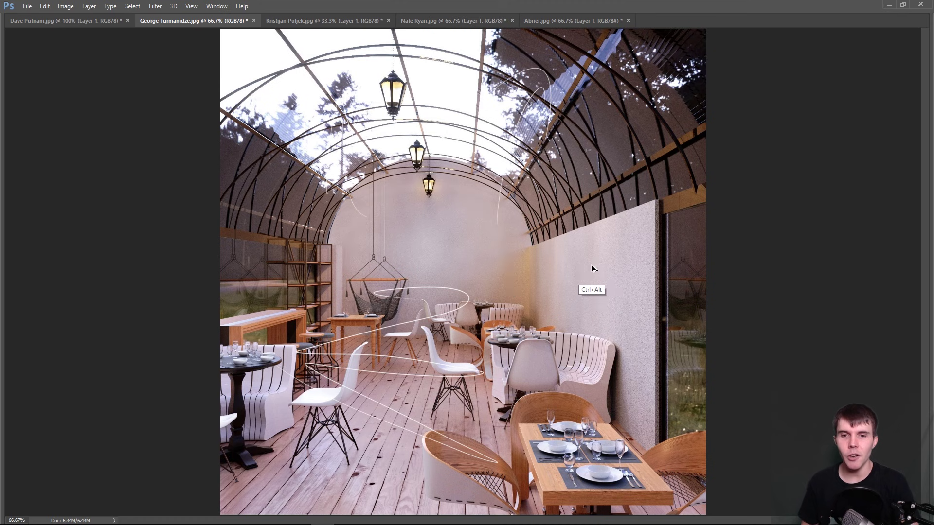
{"action": "key", "text": "ctrl+alt+z"}
{"action": "key", "text": "ctrl+alt+z"}
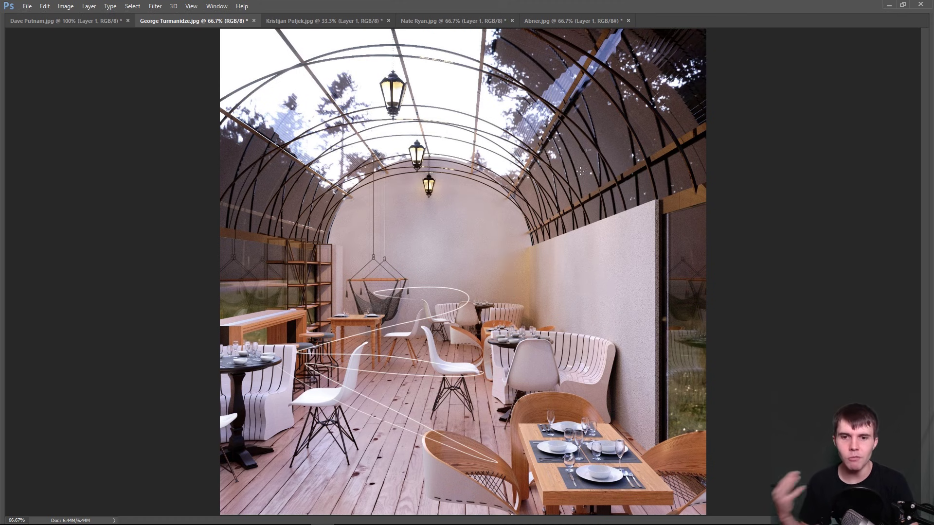
{"action": "key", "text": "ctrl+alt+z"}
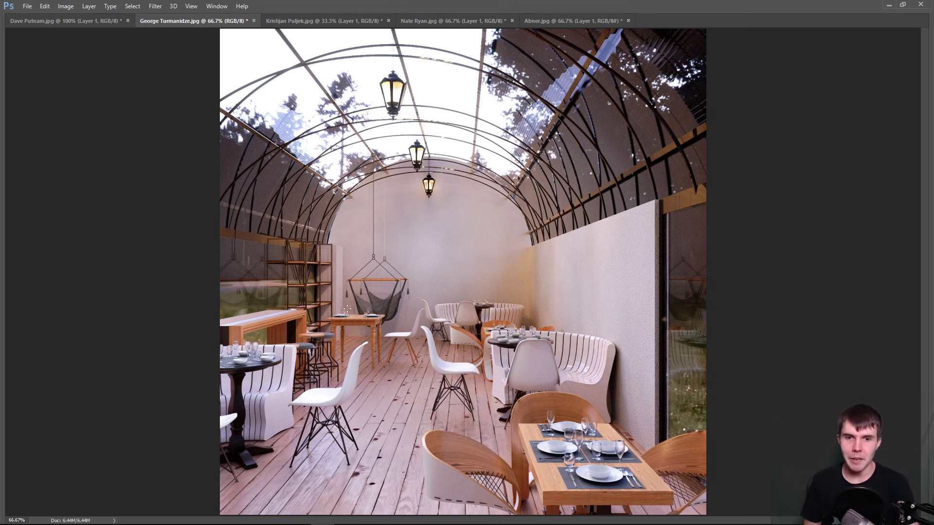
Trace the back wall's arch in white, add vertical lines at both sides and curves over the rear seating, and undo them all.
{"action": "mouse_move", "coordinate": [340, 253]}
{"action": "left_mouse_down"}
{"action": "mouse_move", "coordinate": [345, 234]}
{"action": "mouse_move", "coordinate": [480, 193]}
{"action": "mouse_move", "coordinate": [508, 267]}
{"action": "left_mouse_up"}
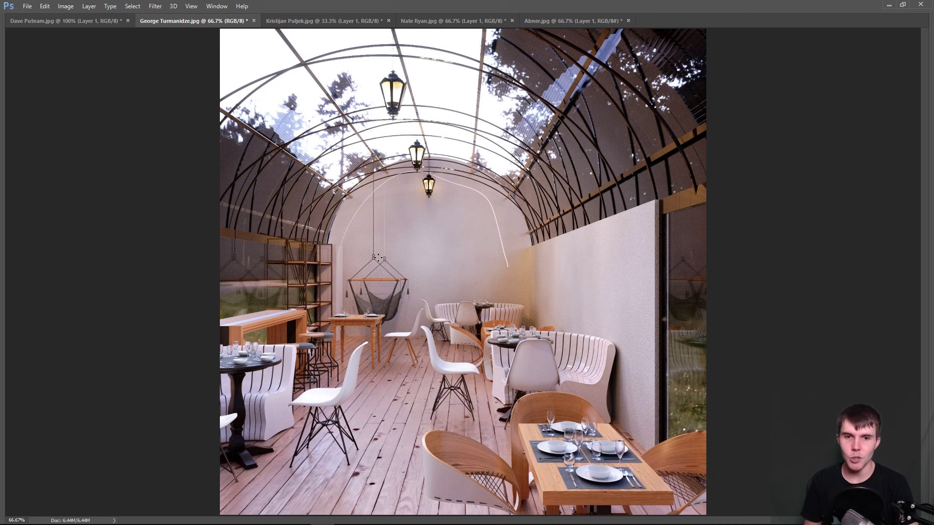
{"action": "mouse_move", "coordinate": [375, 192]}
{"action": "left_mouse_down"}
{"action": "mouse_move", "coordinate": [368, 321]}
{"action": "mouse_move", "coordinate": [380, 318]}
{"action": "left_mouse_up"}
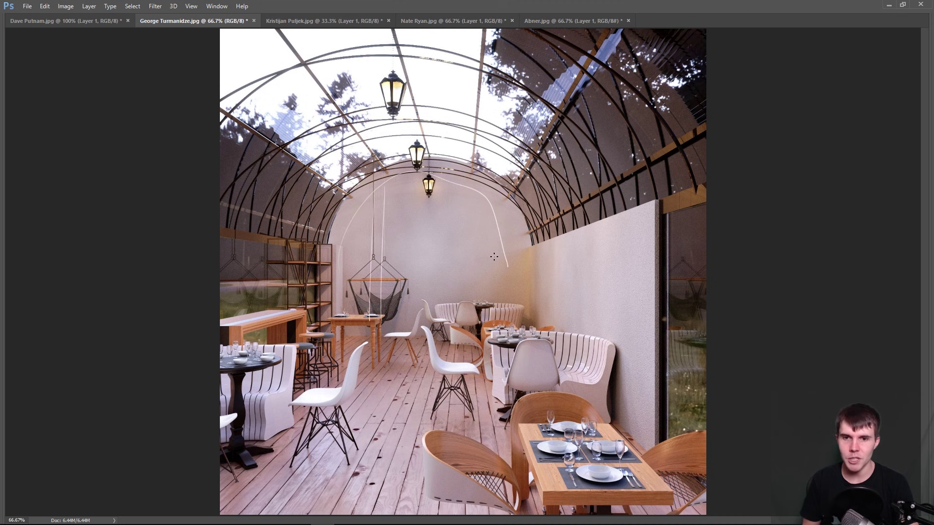
{"action": "left_click_drag", "start_coordinate": [494, 194], "coordinate": [497, 317]}
{"action": "left_click_drag", "start_coordinate": [510, 216], "coordinate": [513, 317]}
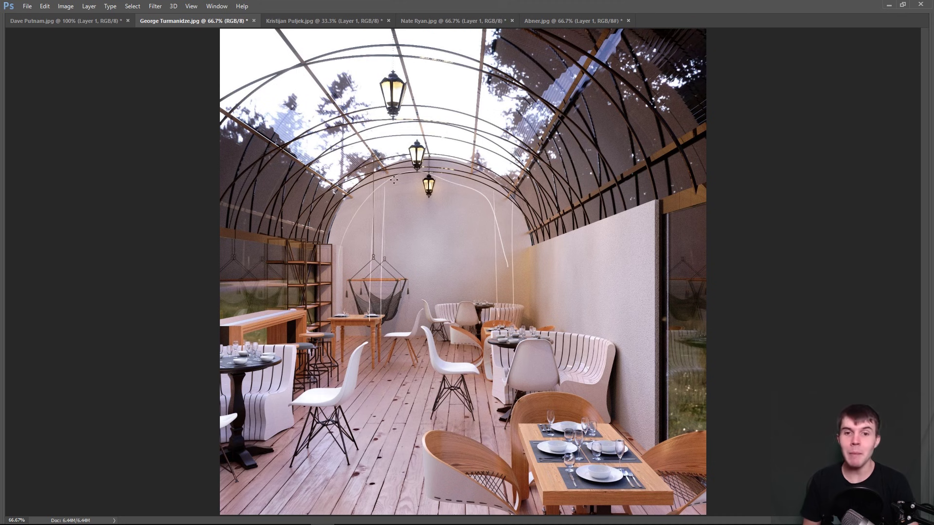
{"action": "left_click_drag", "start_coordinate": [440, 282], "coordinate": [394, 333]}
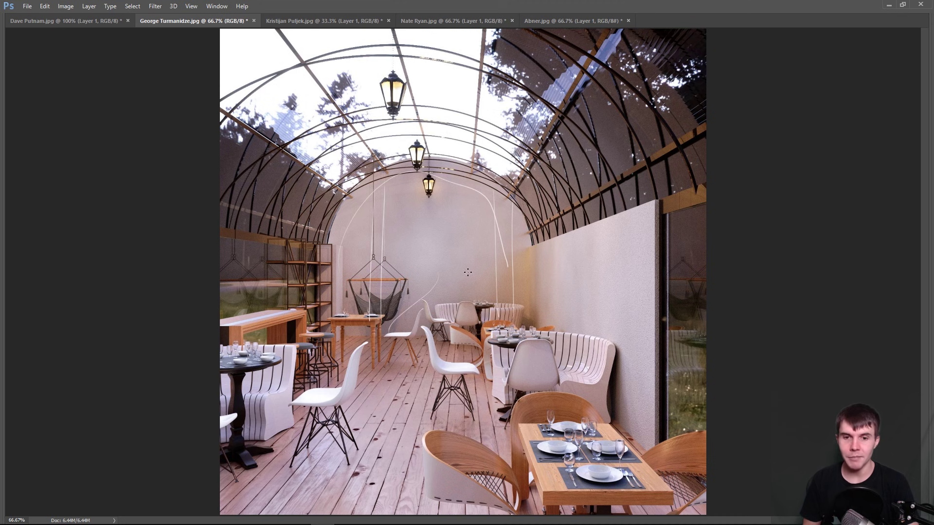
{"action": "left_click_drag", "start_coordinate": [467, 271], "coordinate": [467, 355]}
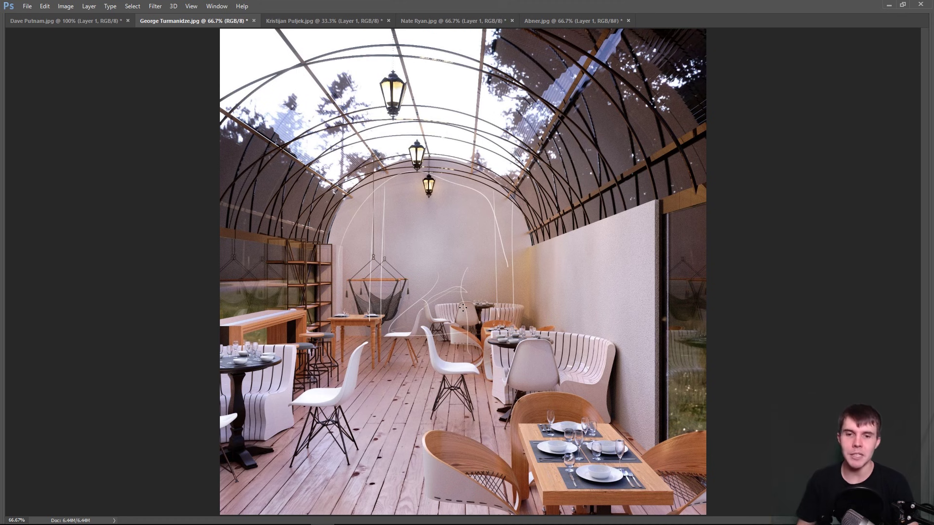
{"action": "key", "text": "ctrl+alt+z"}
{"action": "key", "text": "ctrl+alt+z"}
{"action": "key", "text": "ctrl+alt+z"}
{"action": "key", "text": "ctrl+alt+z"}
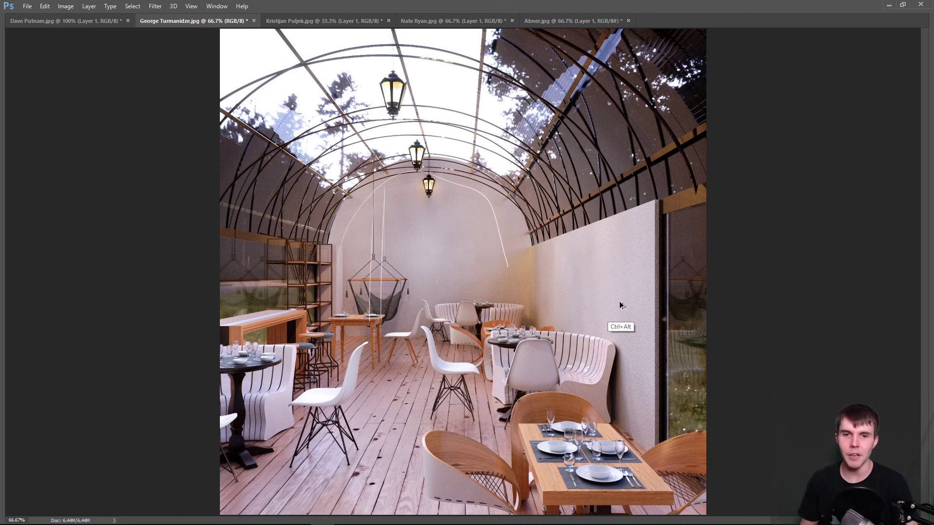
{"action": "key", "text": "ctrl+alt+z"}
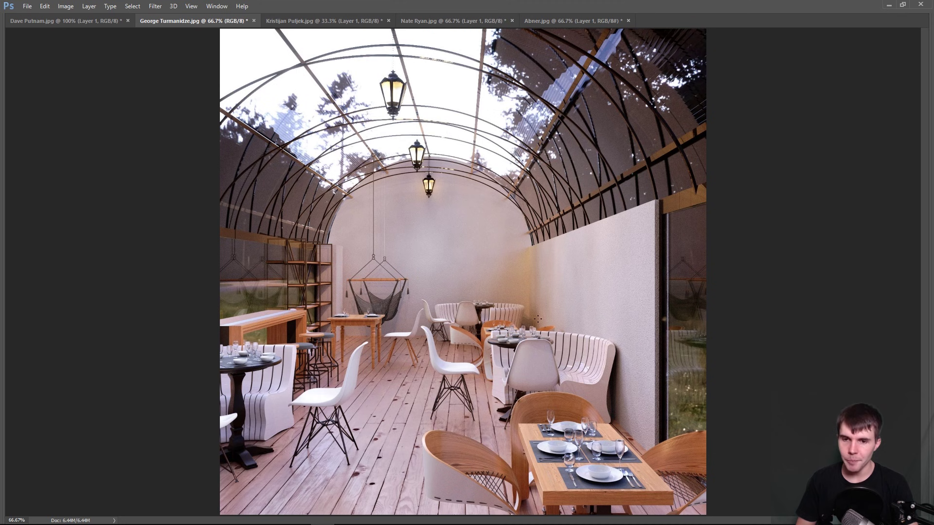
Scribble a dark zigzag over the blank side wall behind the striped bench and undo it.
{"action": "mouse_move", "coordinate": [537, 319]}
{"action": "left_mouse_down"}
{"action": "mouse_move", "coordinate": [539, 267]}
{"action": "mouse_move", "coordinate": [638, 244]}
{"action": "left_mouse_up"}
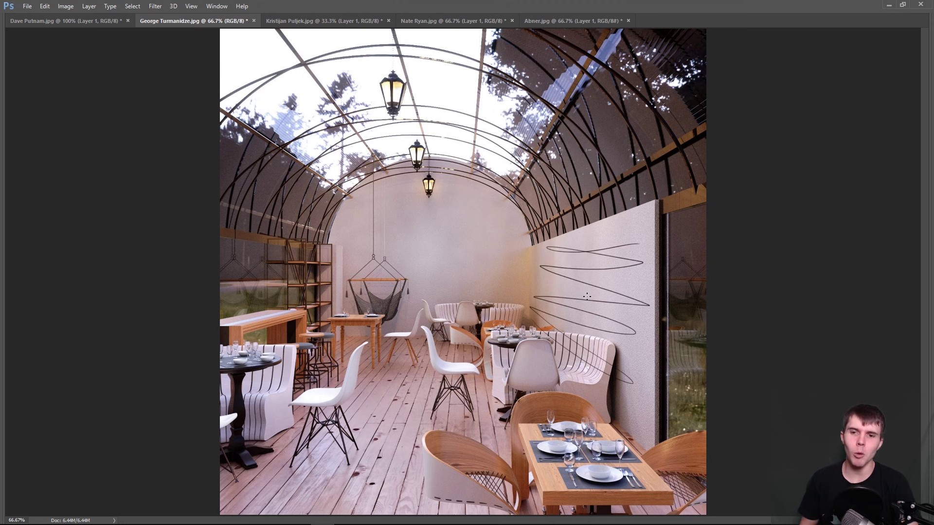
{"action": "key", "text": "ctrl+z"}
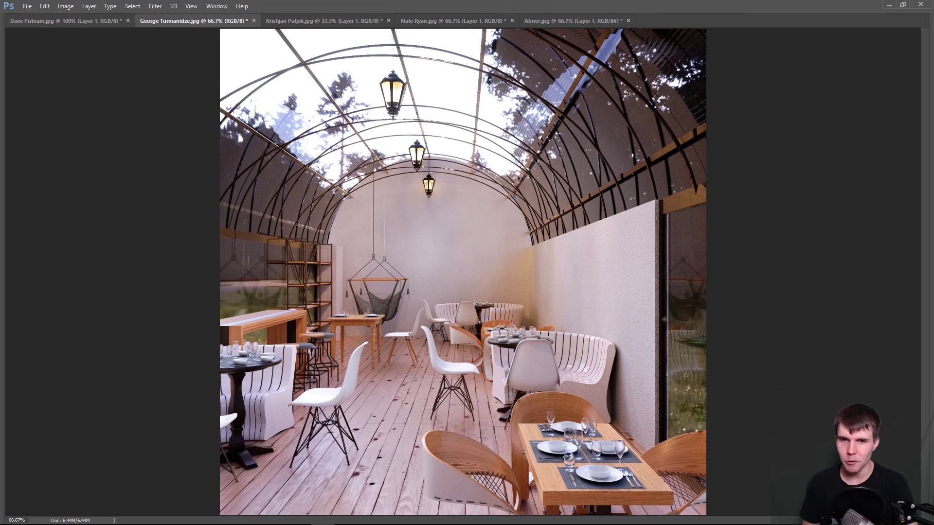
Circle the whole seating area in white, draw dark lines along the three hanging lanterns, and undo the annotations.
{"action": "mouse_move", "coordinate": [491, 335]}
{"action": "left_mouse_down"}
{"action": "mouse_move", "coordinate": [312, 443]}
{"action": "mouse_move", "coordinate": [601, 350]}
{"action": "mouse_move", "coordinate": [486, 331]}
{"action": "left_mouse_up"}
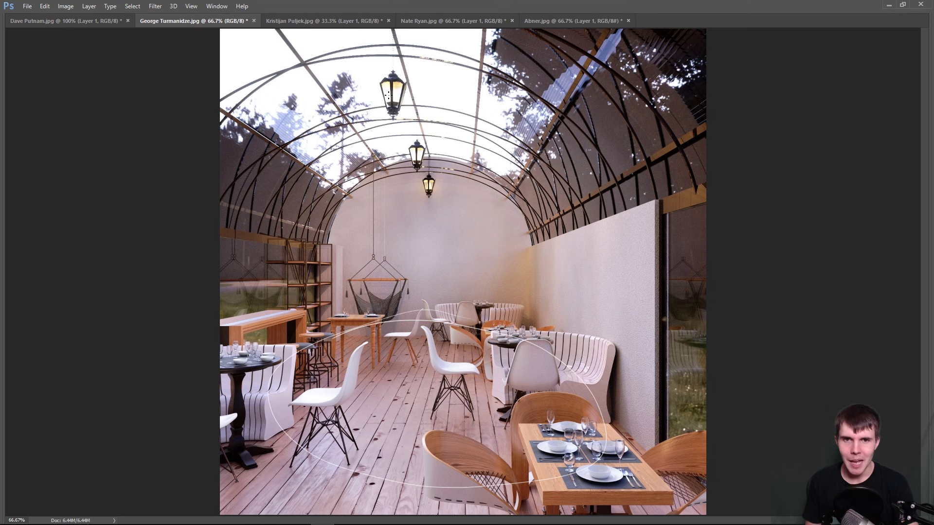
{"action": "left_click_drag", "start_coordinate": [387, 67], "coordinate": [385, 85]}
{"action": "mouse_move", "coordinate": [417, 132]}
{"action": "left_mouse_down"}
{"action": "mouse_move", "coordinate": [436, 182]}
{"action": "mouse_move", "coordinate": [422, 199]}
{"action": "mouse_move", "coordinate": [428, 174]}
{"action": "mouse_move", "coordinate": [427, 206]}
{"action": "mouse_move", "coordinate": [403, 161]}
{"action": "mouse_move", "coordinate": [423, 183]}
{"action": "left_mouse_up"}
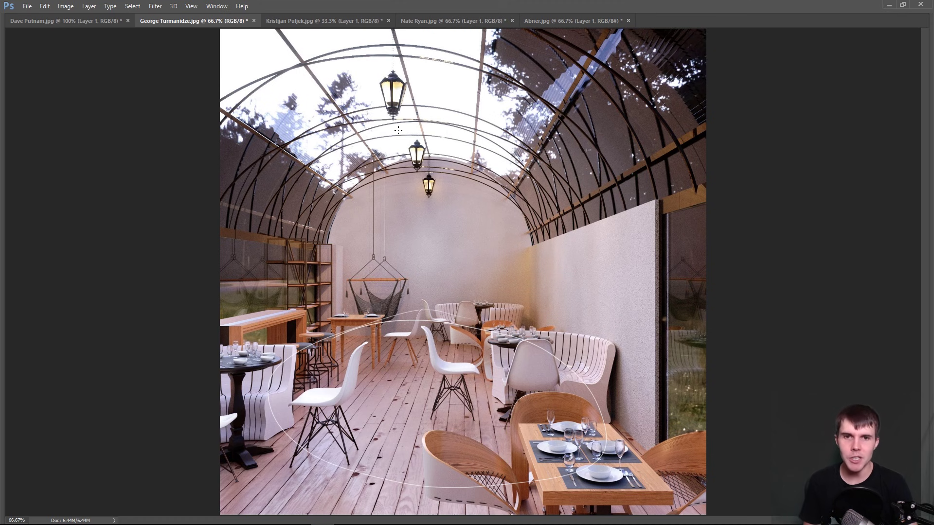
{"action": "mouse_move", "coordinate": [395, 81]}
{"action": "left_mouse_down"}
{"action": "mouse_move", "coordinate": [440, 204]}
{"action": "mouse_move", "coordinate": [418, 185]}
{"action": "left_mouse_up"}
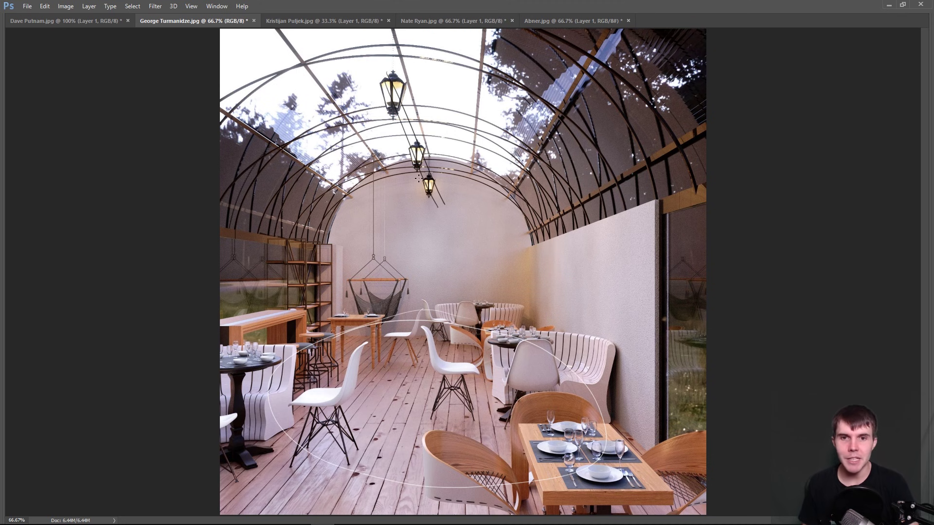
{"action": "key", "text": "ctrl+z"}
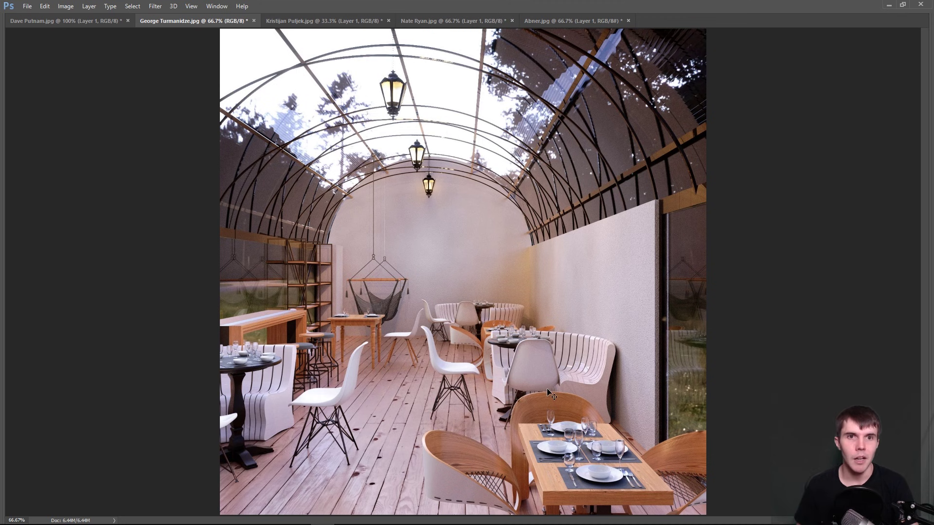
Switch to the kitchen photo, circle the yellow pitcher group, the jars and the wall outlet in black, and undo the circles.
{"action": "key", "text": "ctrl+Tab"}
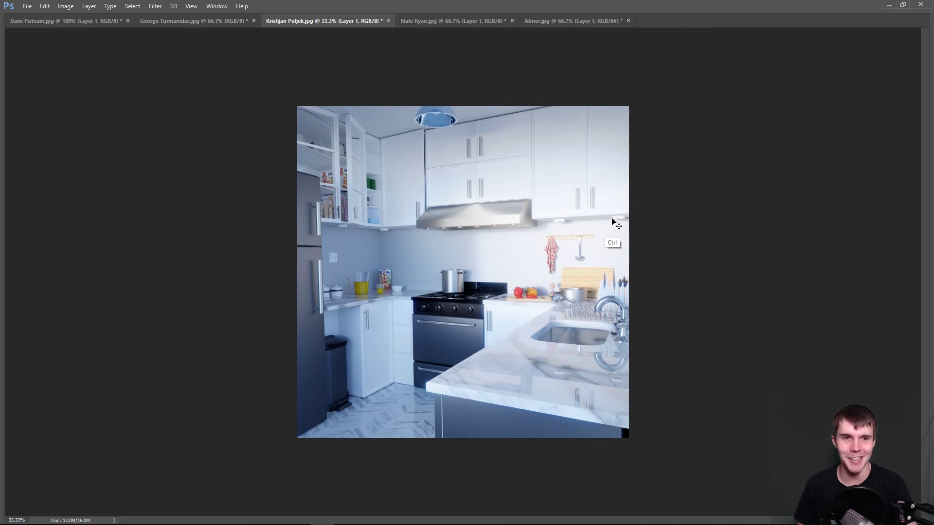
{"action": "key", "text": "ctrl+plus"}
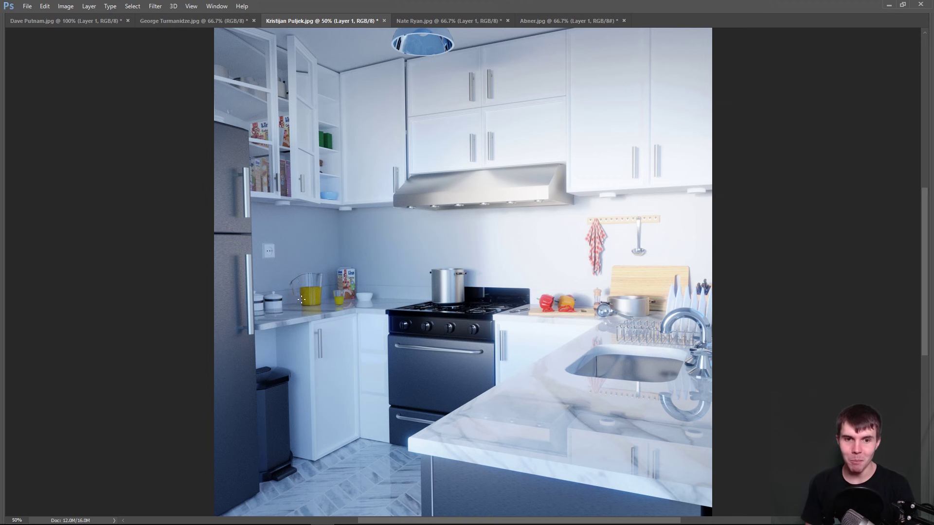
{"action": "mouse_move", "coordinate": [302, 299]}
{"action": "left_mouse_down"}
{"action": "mouse_move", "coordinate": [353, 283]}
{"action": "mouse_move", "coordinate": [335, 303]}
{"action": "left_mouse_up"}
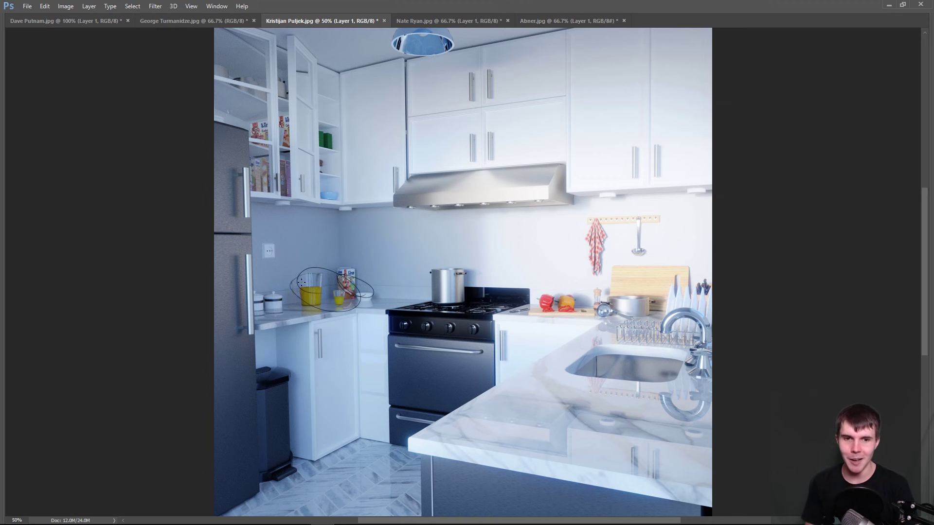
{"action": "left_click_drag", "start_coordinate": [269, 298], "coordinate": [263, 288]}
{"action": "left_click_drag", "start_coordinate": [272, 242], "coordinate": [275, 250]}
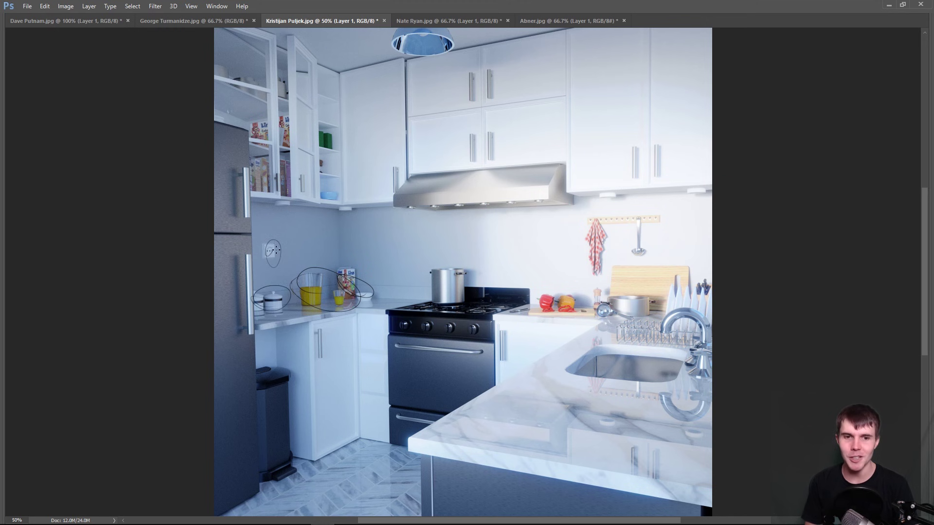
{"action": "key", "text": "ctrl+z"}
{"action": "key", "text": "ctrl+z"}
{"action": "key", "text": "ctrl+z"}
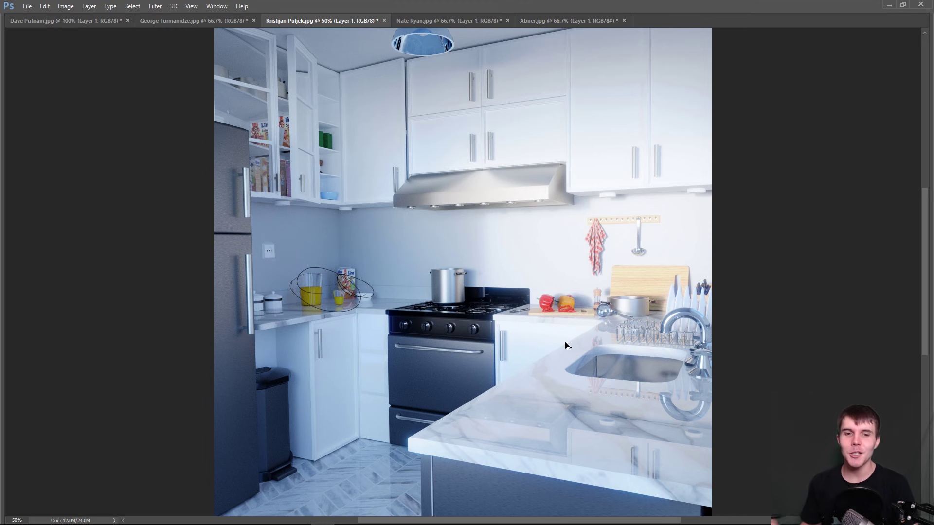
{"action": "key", "text": "ctrl+z"}
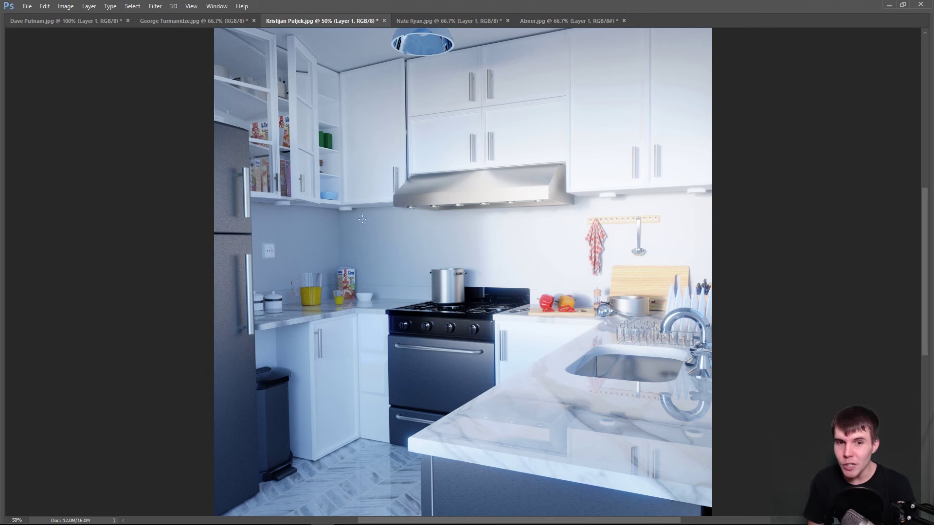
Sketch a tile pattern of black horizontal lines and short vertical joints on the wall beside and above the pot.
{"action": "left_click_drag", "start_coordinate": [395, 223], "coordinate": [452, 222]}
{"action": "mouse_move", "coordinate": [339, 240]}
{"action": "left_mouse_down"}
{"action": "mouse_move", "coordinate": [476, 235]}
{"action": "mouse_move", "coordinate": [465, 258]}
{"action": "left_mouse_up"}
{"action": "left_click_drag", "start_coordinate": [340, 270], "coordinate": [457, 271]}
{"action": "left_click_drag", "start_coordinate": [364, 236], "coordinate": [363, 261]}
{"action": "left_click_drag", "start_coordinate": [406, 235], "coordinate": [407, 251]}
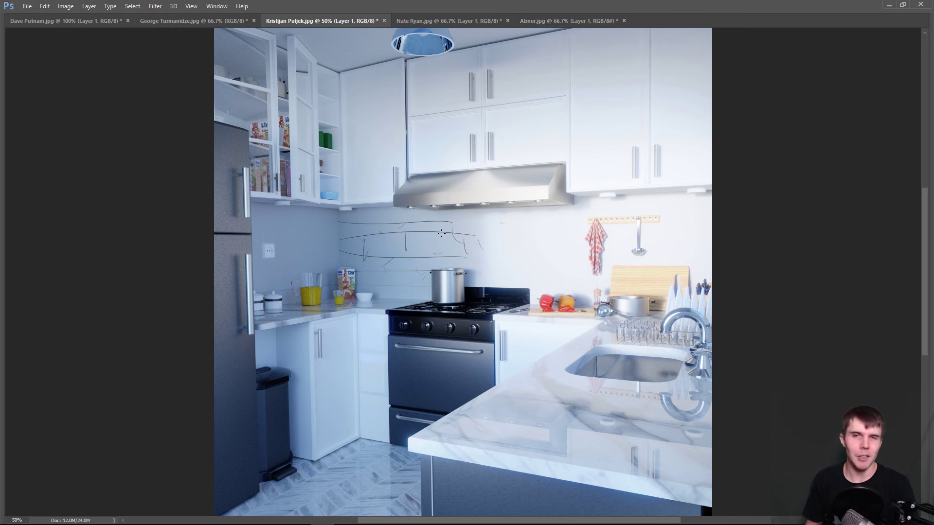
Undo all the tile-pattern strokes on the wall behind the stove.
{"action": "key", "text": "ctrl+alt"}
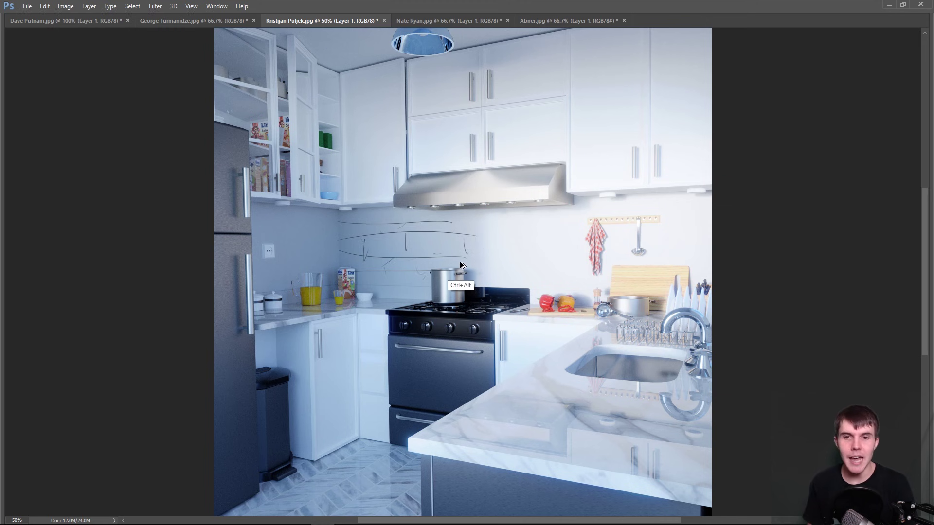
{"action": "key", "text": "ctrl+alt+z"}
{"action": "key", "text": "ctrl+alt+z"}
{"action": "key", "text": "ctrl+alt+z"}
{"action": "key", "text": "ctrl+alt+z"}
{"action": "key", "text": "ctrl+alt+z"}
{"action": "key", "text": "ctrl+alt+z"}
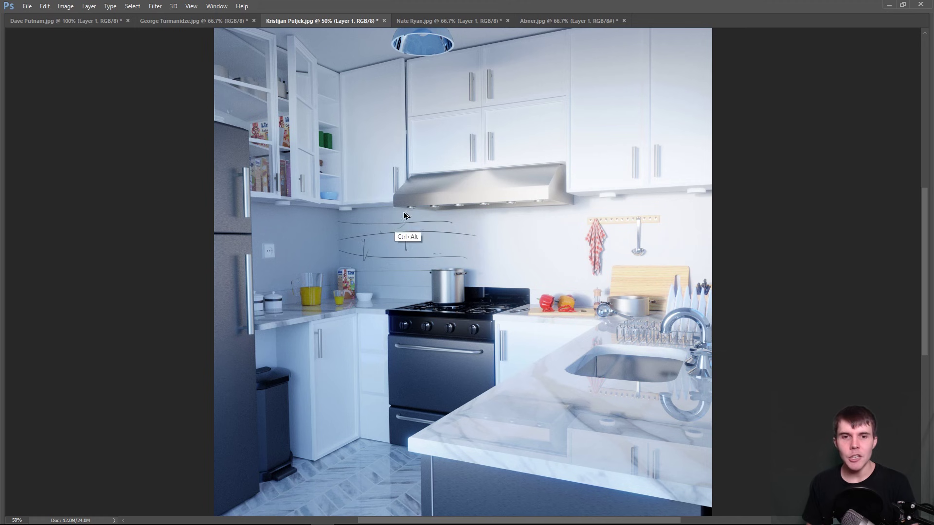
{"action": "key", "text": "ctrl+alt+z"}
{"action": "key", "text": "ctrl+alt+z"}
{"action": "key", "text": "ctrl+alt+z"}
{"action": "key", "text": "ctrl+alt+z"}
{"action": "key", "text": "ctrl+alt+z"}
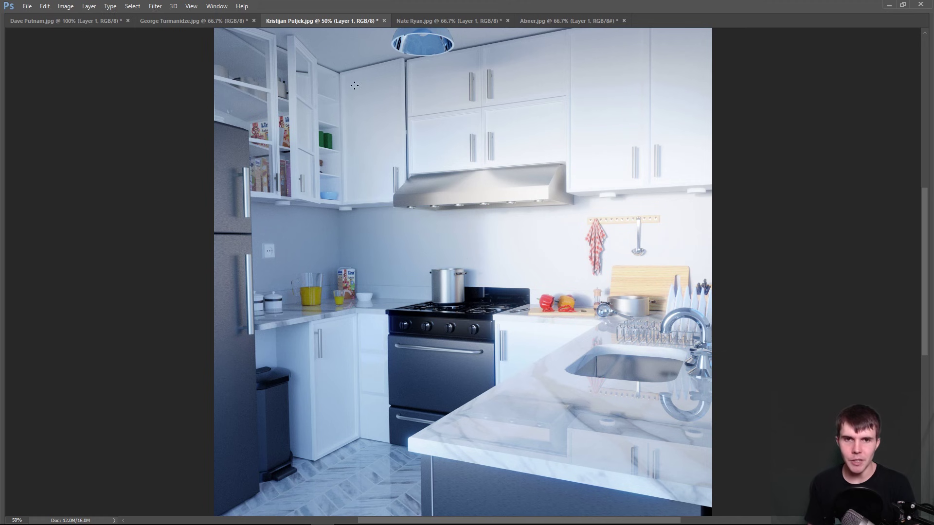
Outline the tall corner cabinet door in black and fill it with diagonal hatching and crossing strokes.
{"action": "left_click_drag", "start_coordinate": [346, 78], "coordinate": [356, 186]}
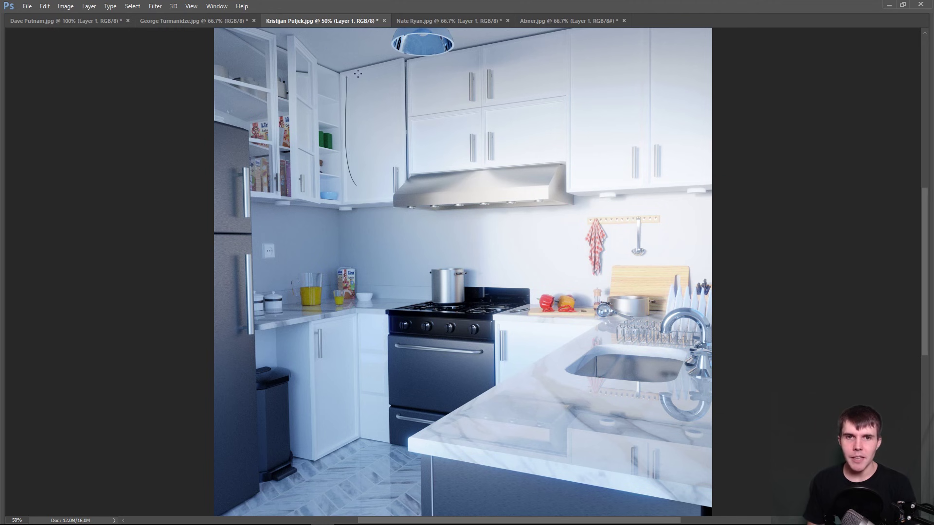
{"action": "mouse_move", "coordinate": [347, 76]}
{"action": "left_mouse_down"}
{"action": "mouse_move", "coordinate": [397, 69]}
{"action": "mouse_move", "coordinate": [399, 162]}
{"action": "left_mouse_up"}
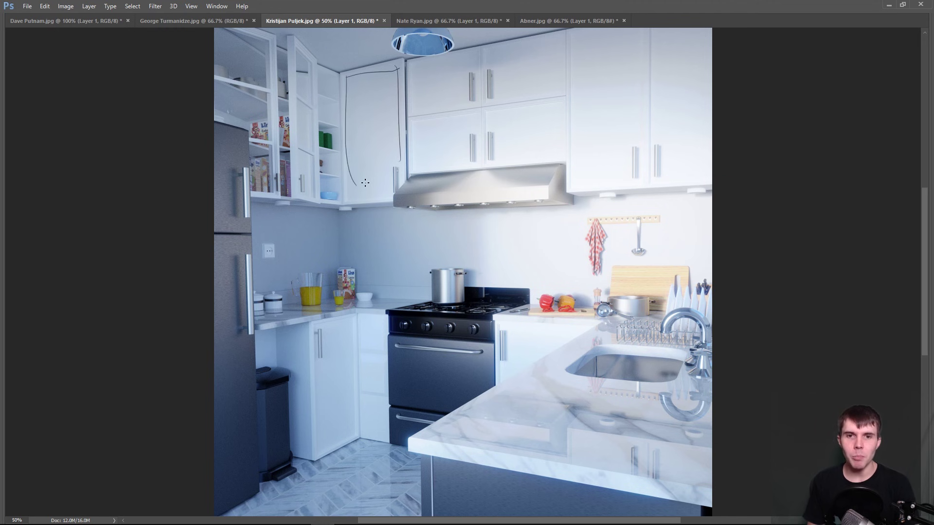
{"action": "left_click_drag", "start_coordinate": [350, 190], "coordinate": [396, 187]}
{"action": "left_click_drag", "start_coordinate": [400, 141], "coordinate": [400, 184]}
{"action": "left_click_drag", "start_coordinate": [361, 75], "coordinate": [346, 95]}
{"action": "left_click_drag", "start_coordinate": [363, 78], "coordinate": [343, 141]}
{"action": "mouse_move", "coordinate": [378, 88]}
{"action": "left_mouse_down"}
{"action": "mouse_move", "coordinate": [351, 153]}
{"action": "mouse_move", "coordinate": [354, 170]}
{"action": "left_mouse_up"}
{"action": "left_click_drag", "start_coordinate": [390, 107], "coordinate": [369, 176]}
{"action": "left_click_drag", "start_coordinate": [396, 118], "coordinate": [379, 183]}
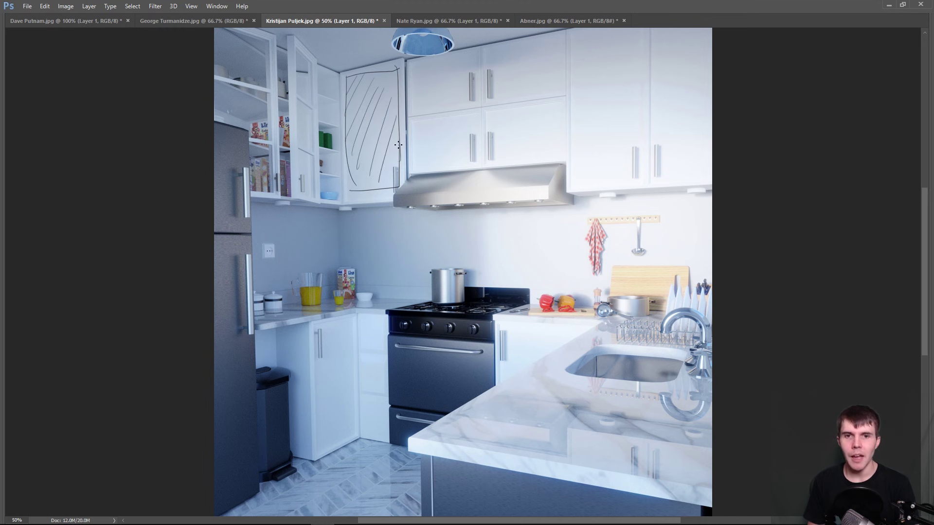
{"action": "mouse_move", "coordinate": [398, 151]}
{"action": "left_mouse_down"}
{"action": "mouse_move", "coordinate": [379, 156]}
{"action": "mouse_move", "coordinate": [388, 184]}
{"action": "left_mouse_up"}
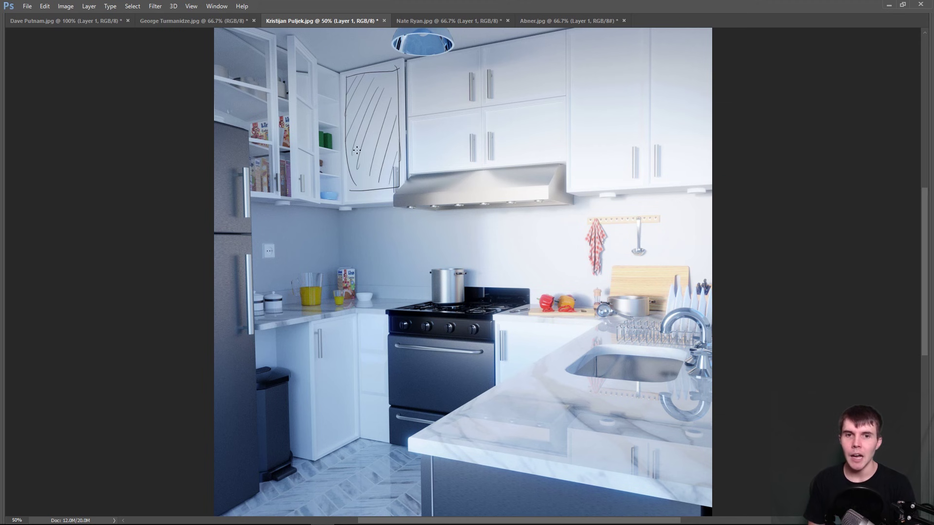
{"action": "mouse_move", "coordinate": [344, 153]}
{"action": "left_mouse_down"}
{"action": "mouse_move", "coordinate": [413, 142]}
{"action": "mouse_move", "coordinate": [354, 146]}
{"action": "mouse_move", "coordinate": [396, 137]}
{"action": "mouse_move", "coordinate": [379, 129]}
{"action": "mouse_move", "coordinate": [404, 104]}
{"action": "mouse_move", "coordinate": [386, 101]}
{"action": "mouse_move", "coordinate": [392, 86]}
{"action": "left_mouse_up"}
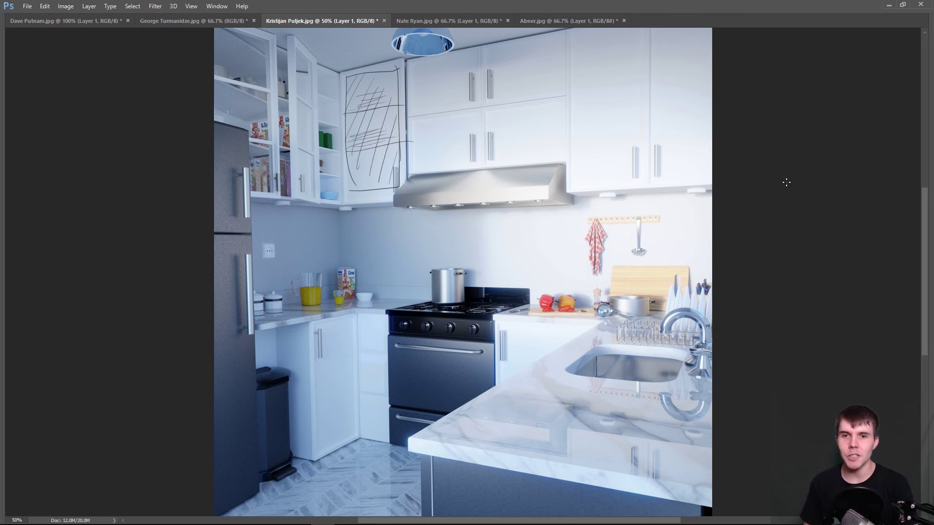
Undo the hatching and the outline on the corner cabinet door.
{"action": "key", "text": "ctrl+alt+z"}
{"action": "key", "text": "ctrl+alt+z"}
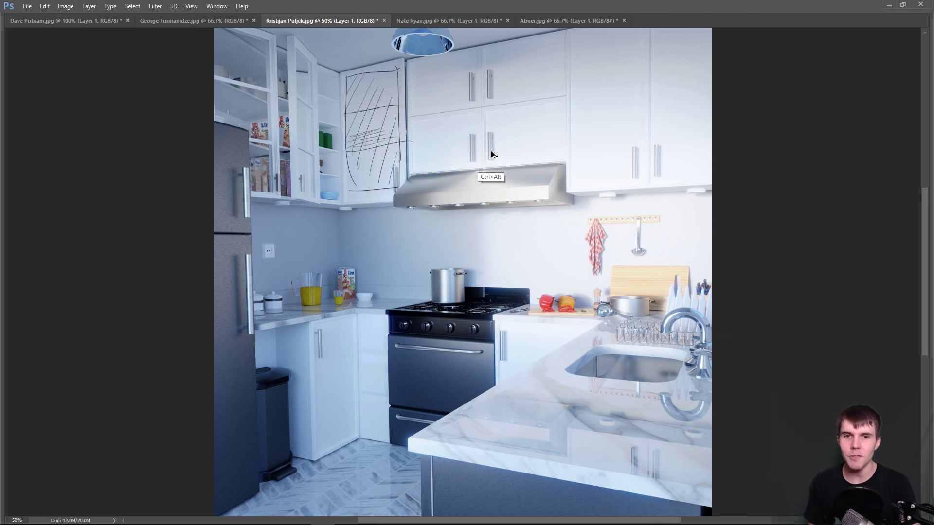
{"action": "key", "text": "ctrl+alt+z"}
{"action": "key", "text": "ctrl+alt+z"}
{"action": "key", "text": "ctrl+alt+z"}
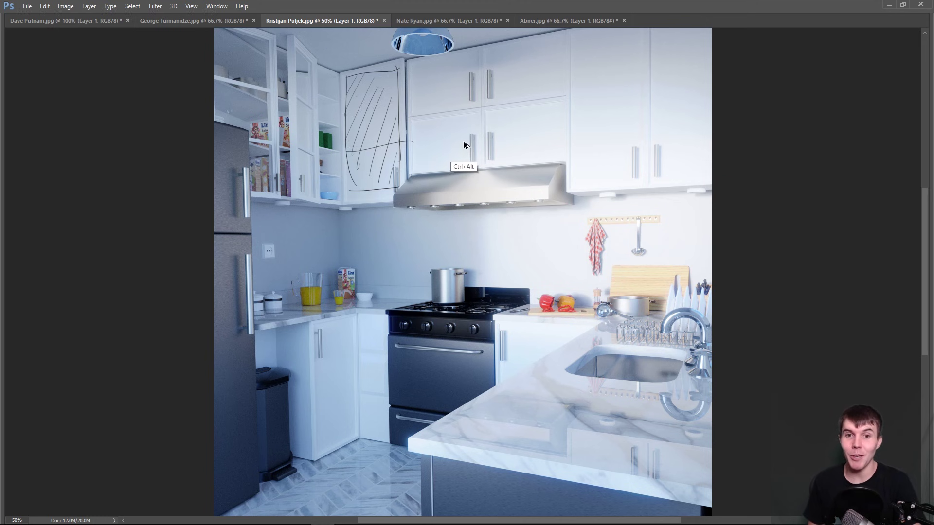
{"action": "key", "text": "ctrl+alt+z"}
{"action": "key", "text": "ctrl+alt+z"}
{"action": "key", "text": "ctrl+alt+z"}
{"action": "key", "text": "ctrl+alt+z"}
{"action": "key", "text": "ctrl+alt+z"}
{"action": "key", "text": "ctrl+alt+z"}
{"action": "key", "text": "ctrl+alt+z"}
{"action": "key", "text": "ctrl+alt+z"}
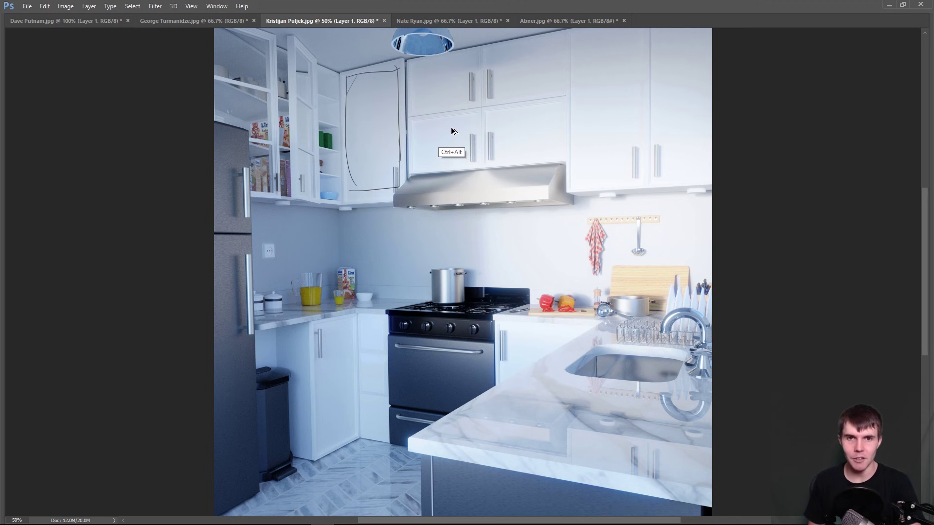
{"action": "key", "text": "ctrl+alt+z"}
{"action": "key", "text": "ctrl+alt+z"}
{"action": "key", "text": "ctrl+alt+z"}
Scribble large black zigzags across the cabinets, back wall and countertop, and undo them.
{"action": "mouse_move", "coordinate": [311, 58]}
{"action": "left_mouse_down"}
{"action": "mouse_move", "coordinate": [358, 112]}
{"action": "mouse_move", "coordinate": [553, 147]}
{"action": "left_mouse_up"}
{"action": "mouse_move", "coordinate": [598, 86]}
{"action": "left_mouse_down"}
{"action": "mouse_move", "coordinate": [699, 142]}
{"action": "mouse_move", "coordinate": [605, 217]}
{"action": "mouse_move", "coordinate": [443, 294]}
{"action": "mouse_move", "coordinate": [302, 232]}
{"action": "mouse_move", "coordinate": [315, 363]}
{"action": "mouse_move", "coordinate": [295, 445]}
{"action": "mouse_move", "coordinate": [345, 440]}
{"action": "mouse_move", "coordinate": [369, 469]}
{"action": "mouse_move", "coordinate": [519, 383]}
{"action": "mouse_move", "coordinate": [546, 422]}
{"action": "mouse_move", "coordinate": [613, 431]}
{"action": "mouse_move", "coordinate": [717, 345]}
{"action": "left_mouse_up"}
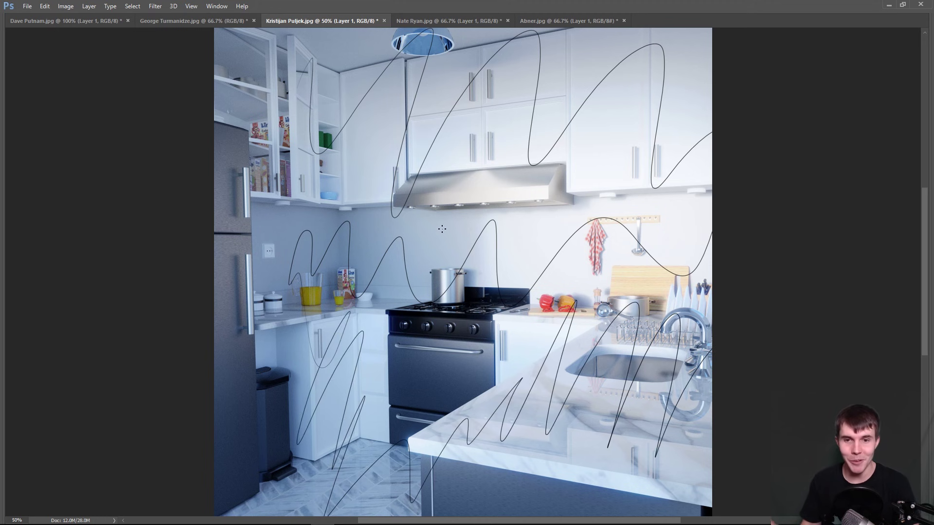
{"action": "key", "text": "ctrl+z"}
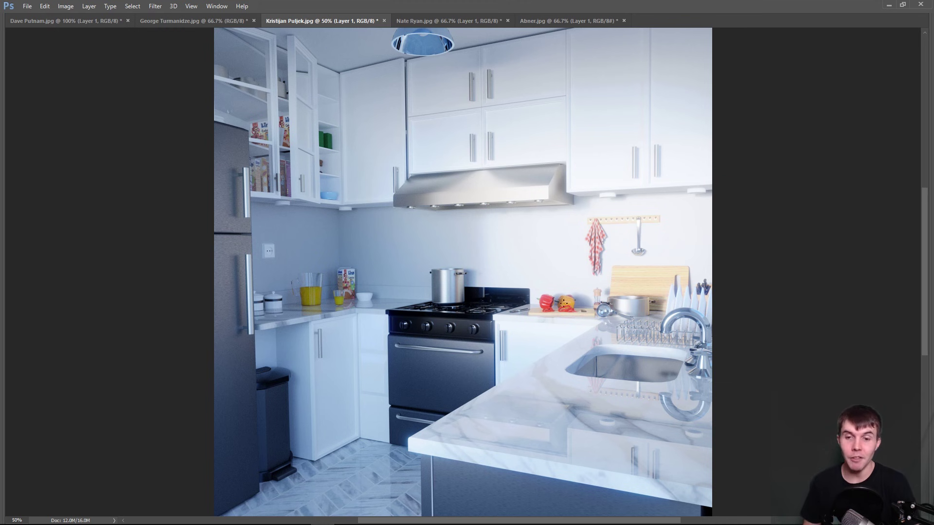
Circle the peppers, yellow pitcher and glass, hanging towel, ladle, cutting board and range hood in black.
{"action": "left_click_drag", "start_coordinate": [545, 291], "coordinate": [544, 292]}
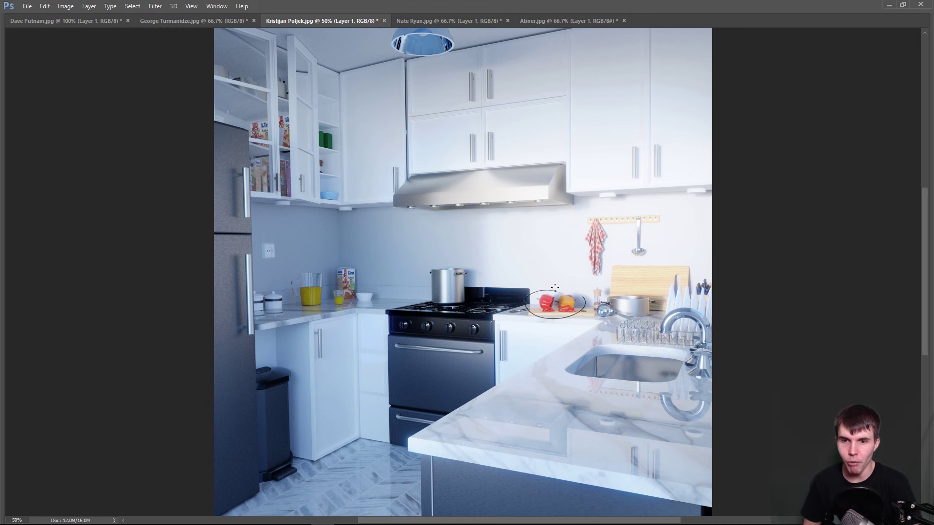
{"action": "mouse_move", "coordinate": [348, 287]}
{"action": "left_mouse_down"}
{"action": "mouse_move", "coordinate": [354, 299]}
{"action": "mouse_move", "coordinate": [348, 288]}
{"action": "left_mouse_up"}
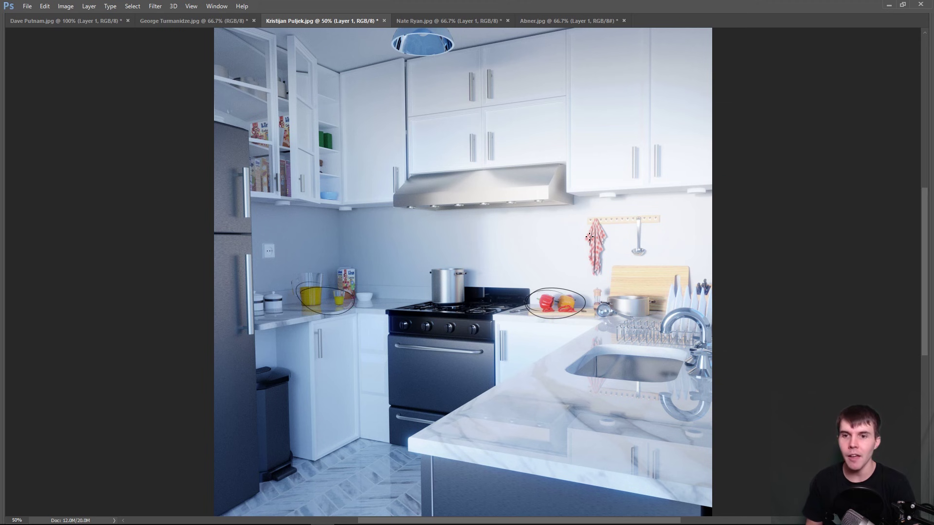
{"action": "mouse_move", "coordinate": [597, 220]}
{"action": "left_mouse_down"}
{"action": "mouse_move", "coordinate": [601, 258]}
{"action": "mouse_move", "coordinate": [631, 231]}
{"action": "left_mouse_up"}
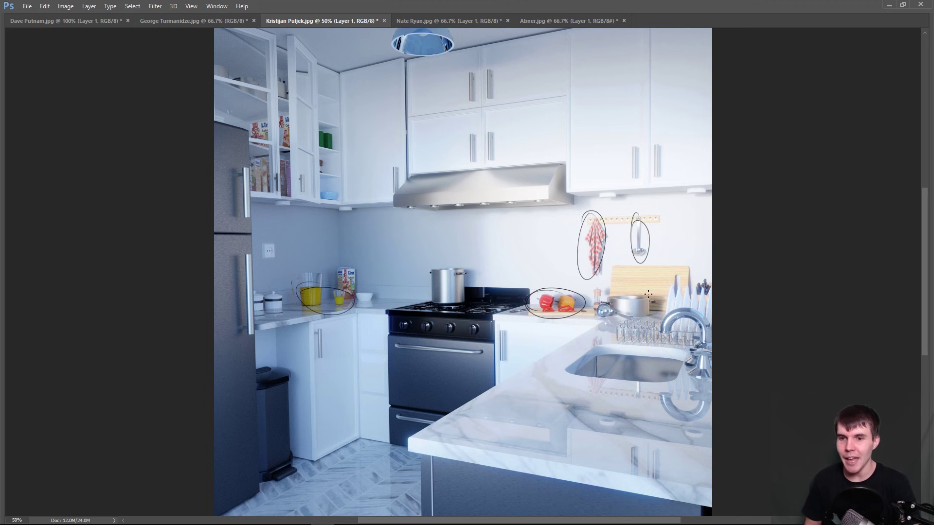
{"action": "mouse_move", "coordinate": [648, 294]}
{"action": "left_mouse_down"}
{"action": "mouse_move", "coordinate": [603, 286]}
{"action": "mouse_move", "coordinate": [617, 266]}
{"action": "left_mouse_up"}
{"action": "left_click_drag", "start_coordinate": [488, 172], "coordinate": [454, 180]}
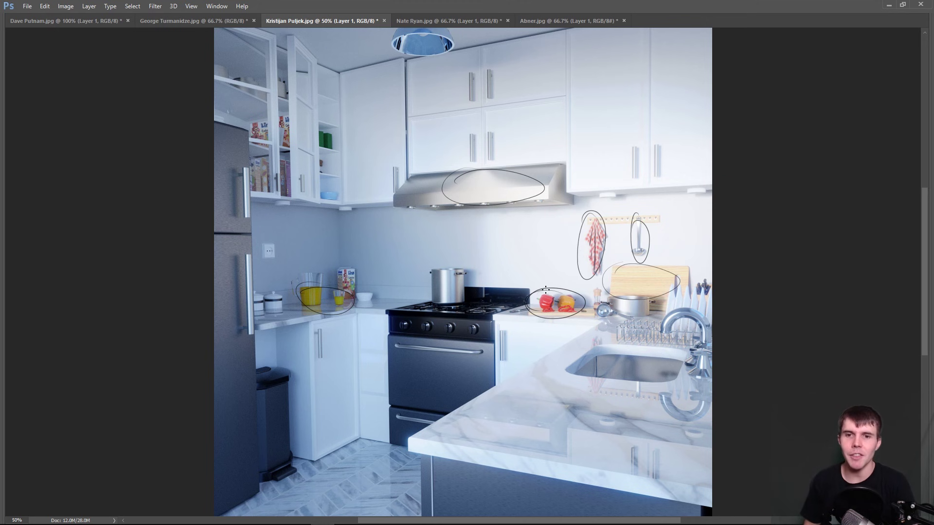
Undo the circles around the peppers, pitcher, towel, ladle, cutting board and range hood.
{"action": "key", "text": "ctrl+alt+z"}
{"action": "key", "text": "ctrl+alt+z"}
{"action": "key", "text": "ctrl+alt+z"}
{"action": "key", "text": "ctrl+alt+z"}
{"action": "key", "text": "ctrl+alt+z"}
{"action": "key", "text": "ctrl+alt+z"}
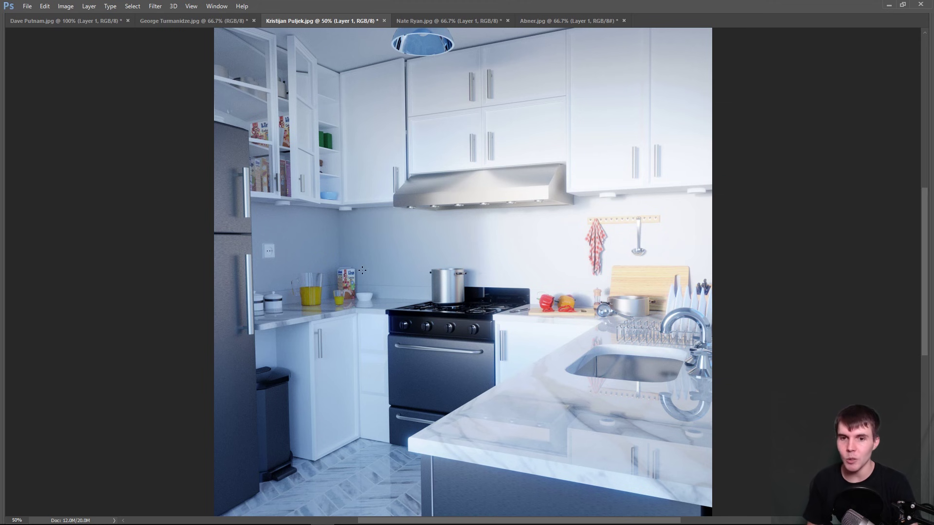
Outline the blank back wall between the upper cabinets and the counter in black, and undo the outline.
{"action": "left_click_drag", "start_coordinate": [347, 215], "coordinate": [345, 260]}
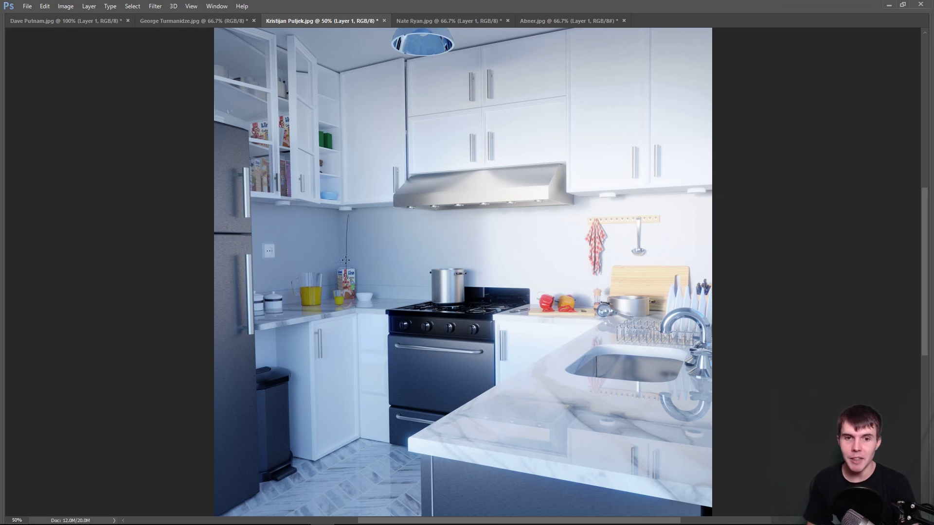
{"action": "scroll", "coordinate": [699, 205], "scroll_direction": "up", "scroll_amount": 1}
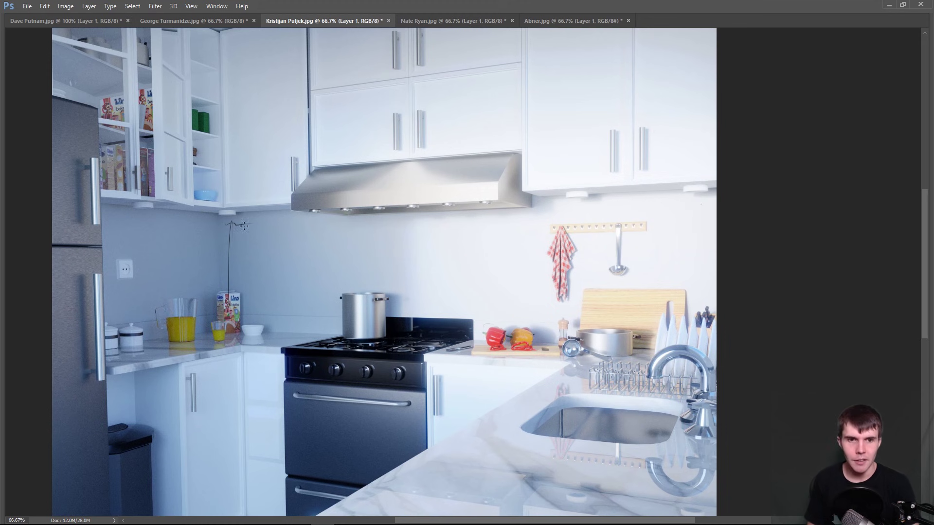
{"action": "left_click", "coordinate": [699, 200], "text": "shift"}
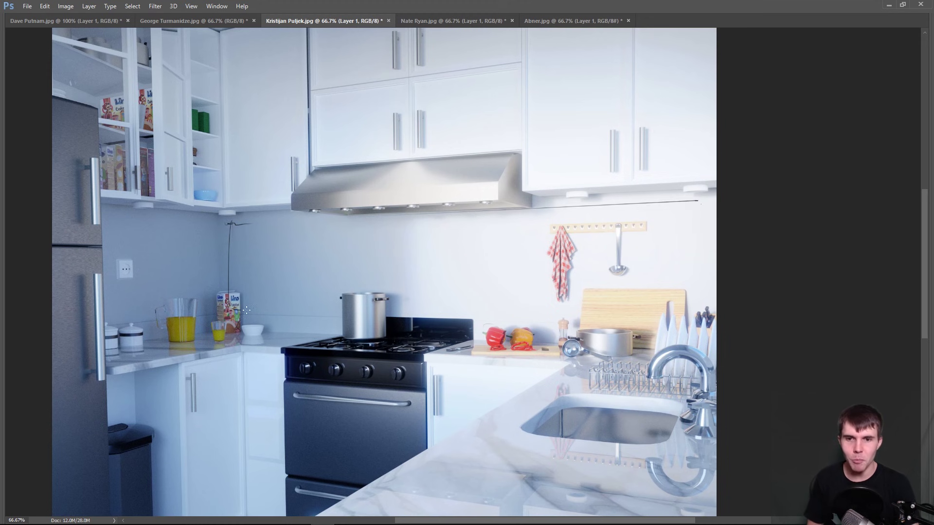
{"action": "mouse_move", "coordinate": [247, 310]}
{"action": "left_mouse_down"}
{"action": "mouse_move", "coordinate": [608, 295]}
{"action": "mouse_move", "coordinate": [686, 303]}
{"action": "left_mouse_up"}
{"action": "left_click_drag", "start_coordinate": [696, 208], "coordinate": [692, 297]}
{"action": "key", "text": "ctrl+minus"}
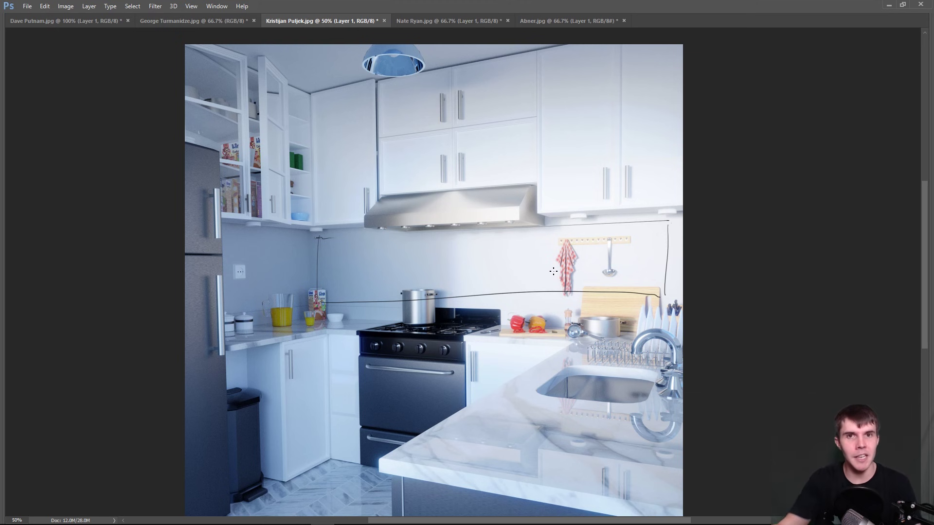
{"action": "key", "text": "ctrl+alt+z"}
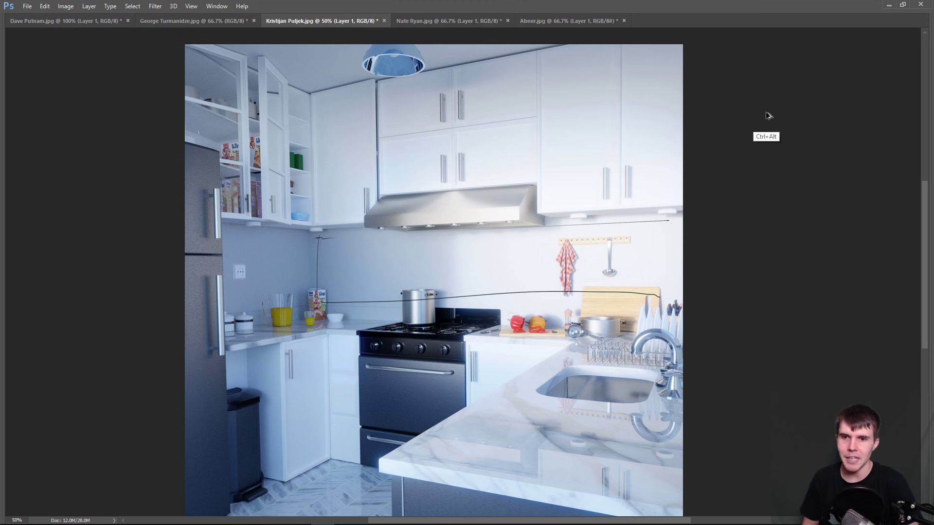
{"action": "key", "text": "ctrl+alt+z"}
{"action": "key", "text": "ctrl+alt+z"}
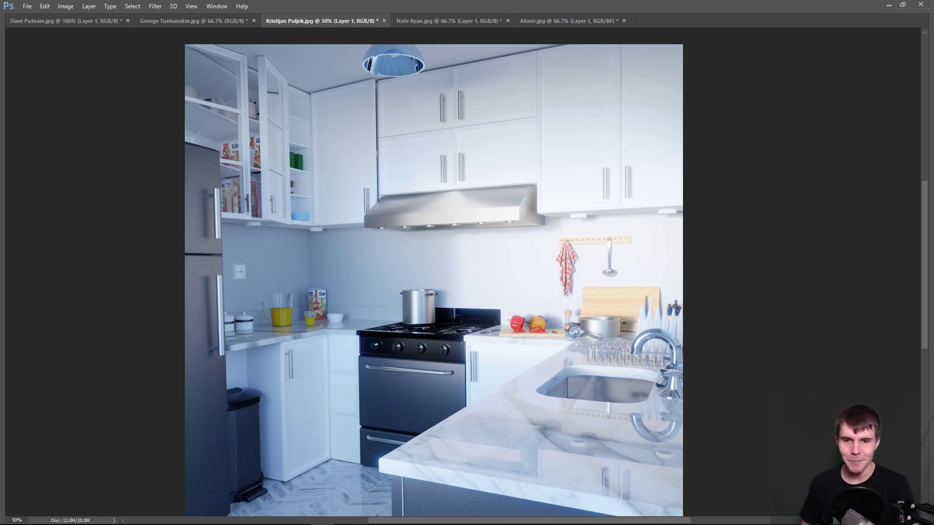
Draw a curved black stroke over the herringbone floor beside the stove and undo it.
{"action": "scroll", "coordinate": [389, 443], "scroll_direction": "down", "scroll_amount": 2}
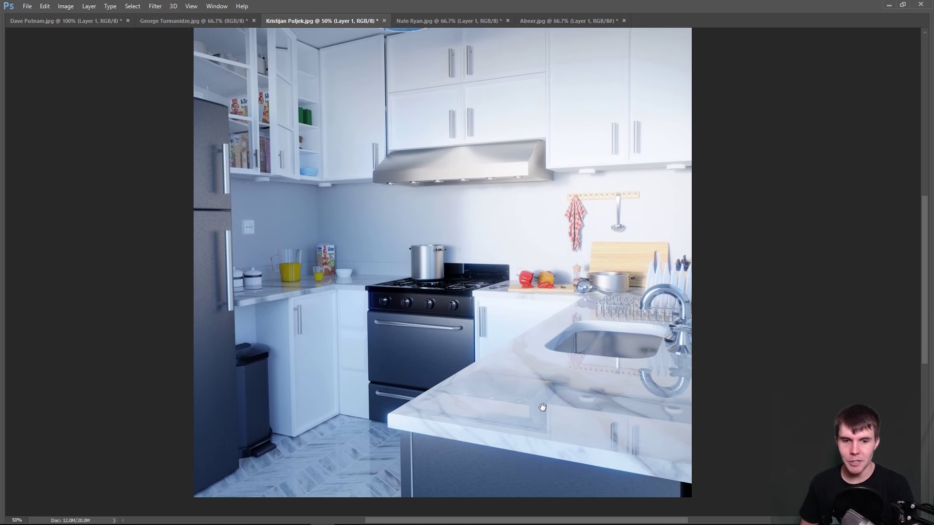
{"action": "left_click_drag", "start_coordinate": [327, 439], "coordinate": [370, 384]}
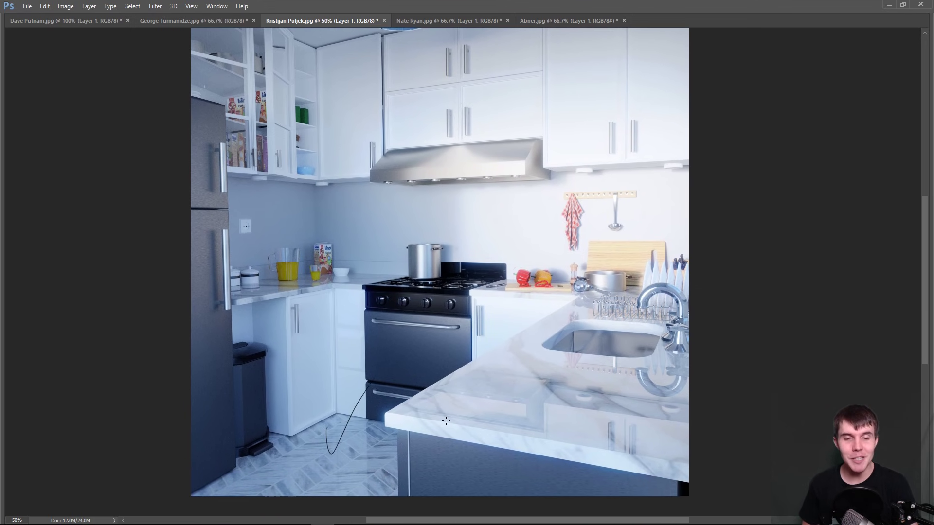
{"action": "key", "text": "ctrl+z"}
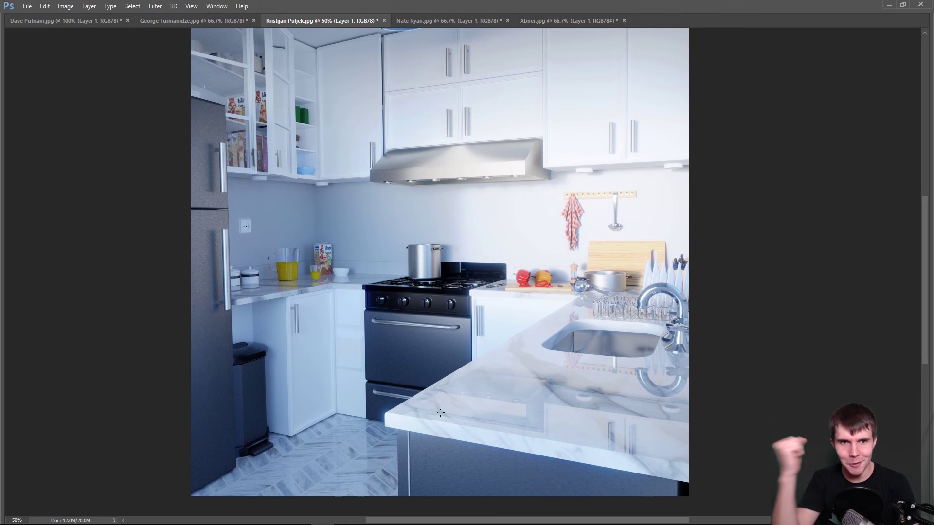
Switch to the photo of the weathered off-road car in the desert.
{"action": "key", "text": "ctrl"}
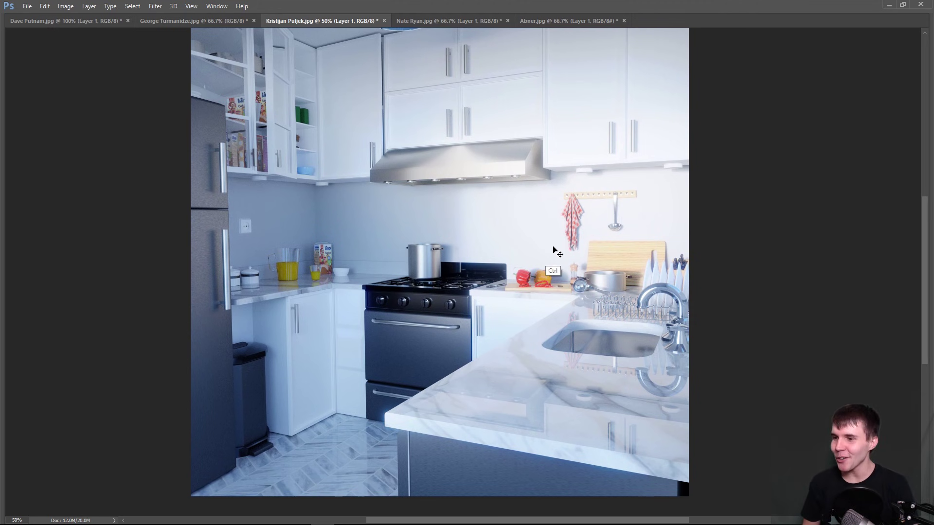
{"action": "key", "text": "ctrl+Tab"}
{"action": "key", "text": "ctrl+alt+Tab"}
{"action": "key", "text": "Escape"}
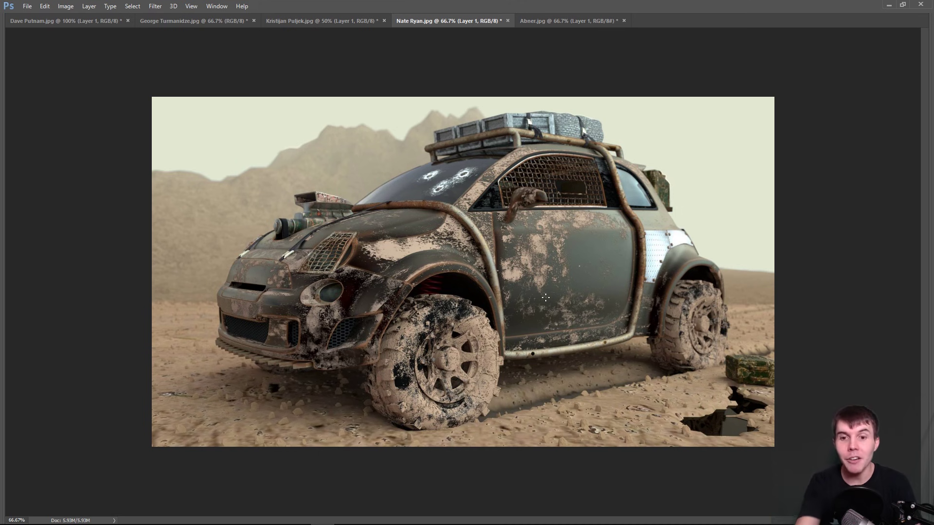
Trace a wavy dark line around the chipped paint on the car door and undo it.
{"action": "mouse_move", "coordinate": [514, 246]}
{"action": "left_mouse_down"}
{"action": "mouse_move", "coordinate": [544, 286]}
{"action": "mouse_move", "coordinate": [593, 221]}
{"action": "mouse_move", "coordinate": [517, 240]}
{"action": "mouse_move", "coordinate": [558, 256]}
{"action": "mouse_move", "coordinate": [574, 275]}
{"action": "mouse_move", "coordinate": [604, 260]}
{"action": "left_mouse_up"}
{"action": "key", "text": "ctrl+alt+z"}
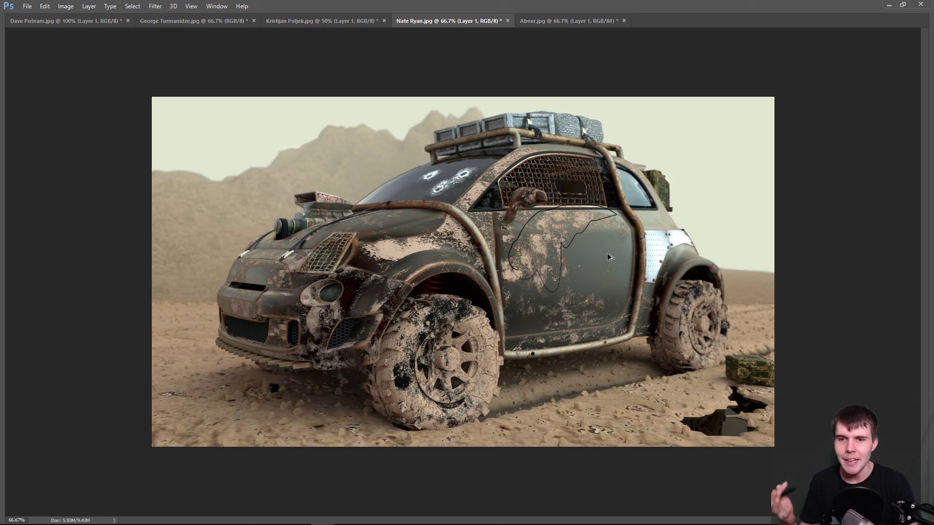
{"action": "key", "text": "ctrl+alt+z"}
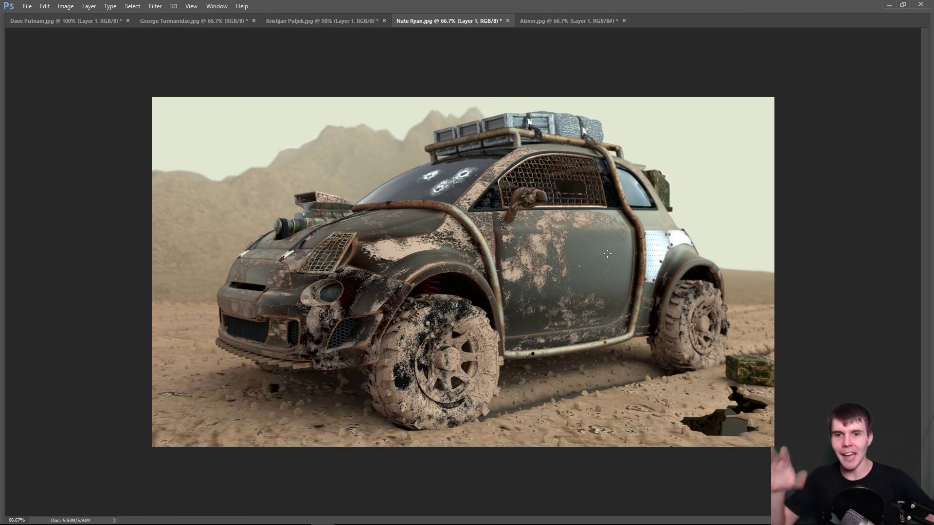
Mark the car's door, front fender and windshield pillar with brush strokes, and undo all of them.
{"action": "mouse_move", "coordinate": [541, 237]}
{"action": "left_mouse_down"}
{"action": "mouse_move", "coordinate": [501, 263]}
{"action": "mouse_move", "coordinate": [554, 229]}
{"action": "mouse_move", "coordinate": [540, 251]}
{"action": "left_mouse_up"}
{"action": "mouse_move", "coordinate": [384, 260]}
{"action": "left_mouse_down"}
{"action": "mouse_move", "coordinate": [435, 238]}
{"action": "mouse_move", "coordinate": [487, 233]}
{"action": "left_mouse_up"}
{"action": "left_click_drag", "start_coordinate": [503, 157], "coordinate": [460, 213]}
{"action": "key", "text": "ctrl+alt+z"}
{"action": "key", "text": "ctrl+alt+z"}
{"action": "key", "text": "ctrl+alt+z"}
{"action": "key", "text": "ctrl+alt+z"}
{"action": "key", "text": "ctrl+alt+z"}
{"action": "key", "text": "ctrl+alt+z"}
{"action": "key", "text": "ctrl+alt+z"}
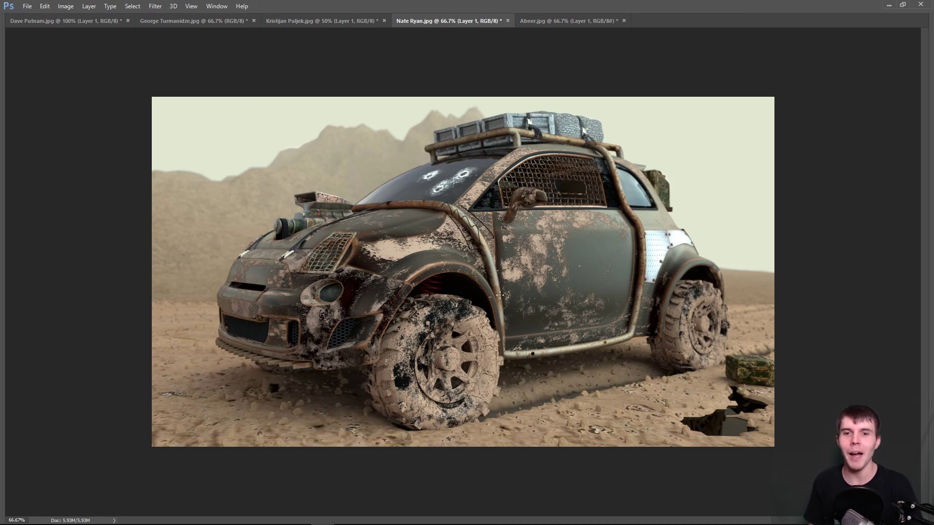
{"action": "key", "text": "ctrl+alt"}
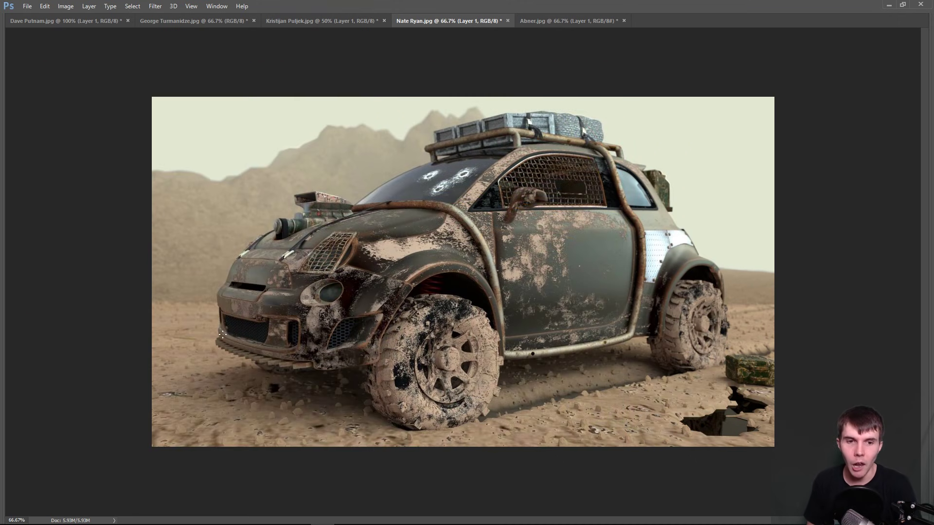
Draw white vertical contour lines down the car's front end, from the hood edge over the grille and headlight.
{"action": "mouse_move", "coordinate": [261, 245]}
{"action": "left_mouse_down"}
{"action": "mouse_move", "coordinate": [232, 321]}
{"action": "mouse_move", "coordinate": [263, 349]}
{"action": "left_mouse_up"}
{"action": "mouse_move", "coordinate": [290, 256]}
{"action": "left_mouse_down"}
{"action": "mouse_move", "coordinate": [281, 347]}
{"action": "mouse_move", "coordinate": [294, 349]}
{"action": "left_mouse_up"}
{"action": "left_click_drag", "start_coordinate": [331, 267], "coordinate": [316, 345]}
{"action": "left_click_drag", "start_coordinate": [325, 289], "coordinate": [322, 363]}
{"action": "mouse_move", "coordinate": [349, 265]}
{"action": "left_mouse_down"}
{"action": "mouse_move", "coordinate": [328, 287]}
{"action": "mouse_move", "coordinate": [336, 346]}
{"action": "left_mouse_up"}
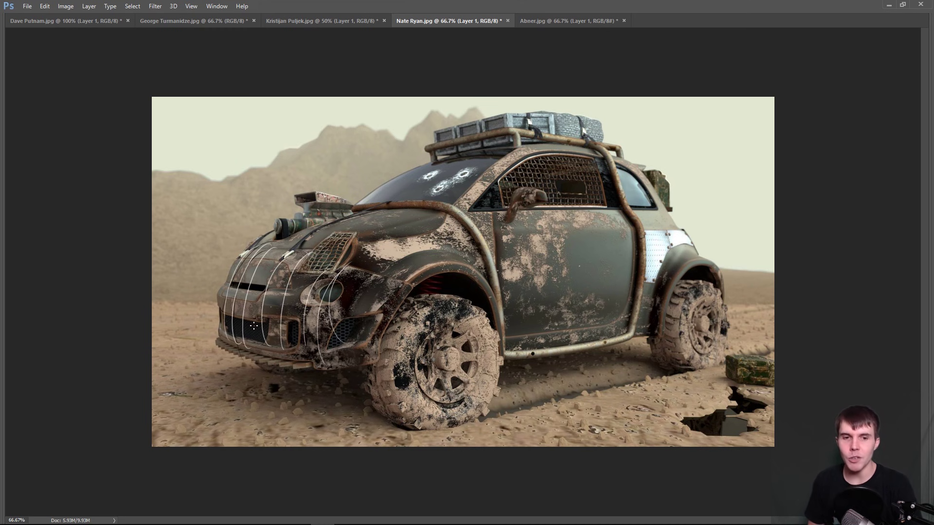
Add white contour lines down the car's nose and grille, and draw sweeping white strokes over its hood and windshield.
{"action": "left_click_drag", "start_coordinate": [243, 265], "coordinate": [229, 293]}
{"action": "left_click_drag", "start_coordinate": [255, 250], "coordinate": [231, 331]}
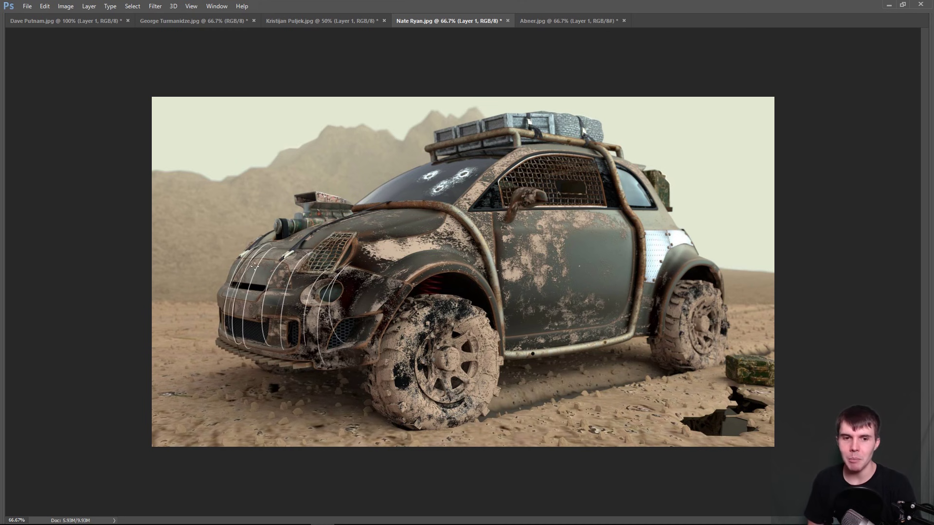
{"action": "left_click_drag", "start_coordinate": [254, 265], "coordinate": [234, 310]}
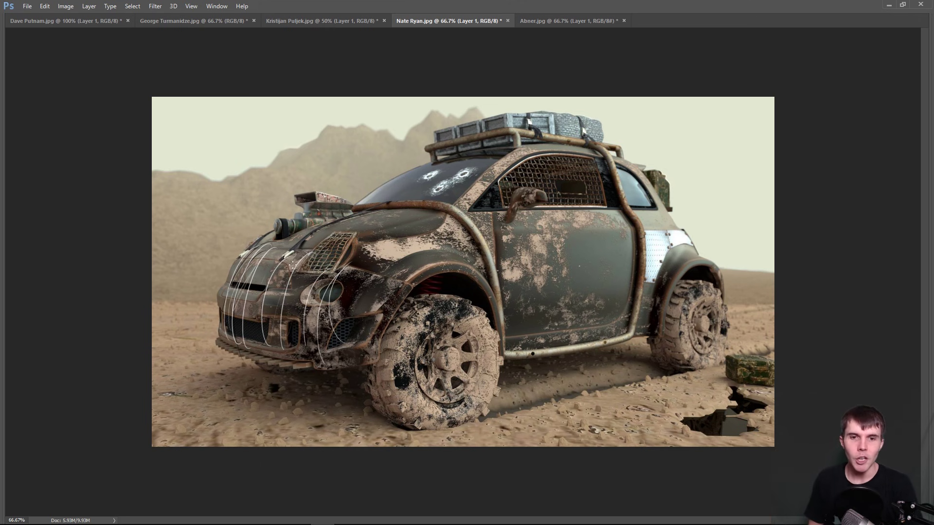
{"action": "mouse_move", "coordinate": [334, 238]}
{"action": "left_mouse_down"}
{"action": "mouse_move", "coordinate": [462, 173]}
{"action": "mouse_move", "coordinate": [399, 190]}
{"action": "mouse_move", "coordinate": [384, 184]}
{"action": "mouse_move", "coordinate": [381, 193]}
{"action": "mouse_move", "coordinate": [419, 169]}
{"action": "mouse_move", "coordinate": [384, 193]}
{"action": "mouse_move", "coordinate": [461, 164]}
{"action": "mouse_move", "coordinate": [478, 187]}
{"action": "mouse_move", "coordinate": [478, 163]}
{"action": "mouse_move", "coordinate": [436, 175]}
{"action": "mouse_move", "coordinate": [421, 164]}
{"action": "mouse_move", "coordinate": [387, 193]}
{"action": "mouse_move", "coordinate": [449, 168]}
{"action": "mouse_move", "coordinate": [472, 187]}
{"action": "left_mouse_up"}
{"action": "mouse_move", "coordinate": [390, 189]}
{"action": "left_mouse_down"}
{"action": "mouse_move", "coordinate": [451, 174]}
{"action": "mouse_move", "coordinate": [403, 201]}
{"action": "mouse_move", "coordinate": [438, 184]}
{"action": "left_mouse_up"}
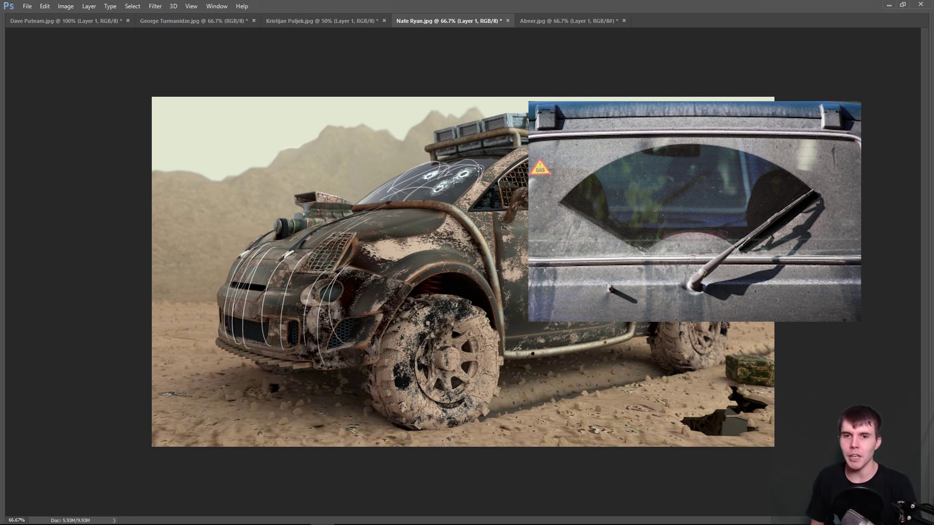
{"action": "key", "text": "ctrl+alt"}
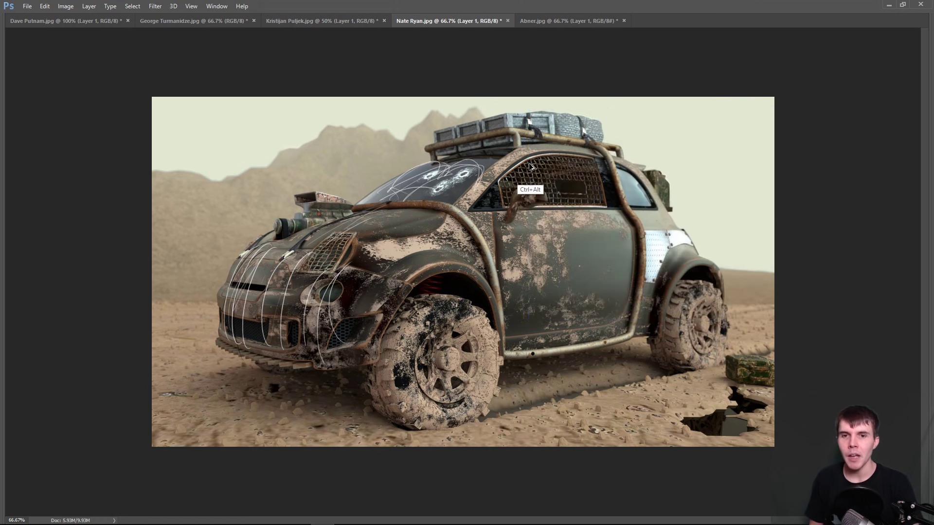
Scribble white zigzags across the roof rack and side mirror, and draw white rays fanning up the door from its lower front corner.
{"action": "mouse_move", "coordinate": [433, 146]}
{"action": "left_mouse_down"}
{"action": "mouse_move", "coordinate": [445, 134]}
{"action": "mouse_move", "coordinate": [515, 127]}
{"action": "left_mouse_up"}
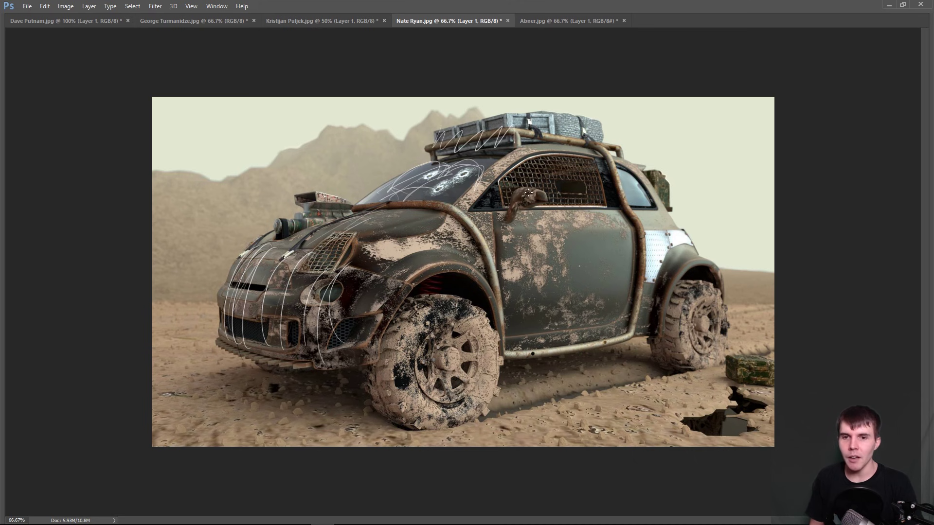
{"action": "mouse_move", "coordinate": [506, 214]}
{"action": "left_mouse_down"}
{"action": "mouse_move", "coordinate": [519, 195]}
{"action": "mouse_move", "coordinate": [545, 194]}
{"action": "left_mouse_up"}
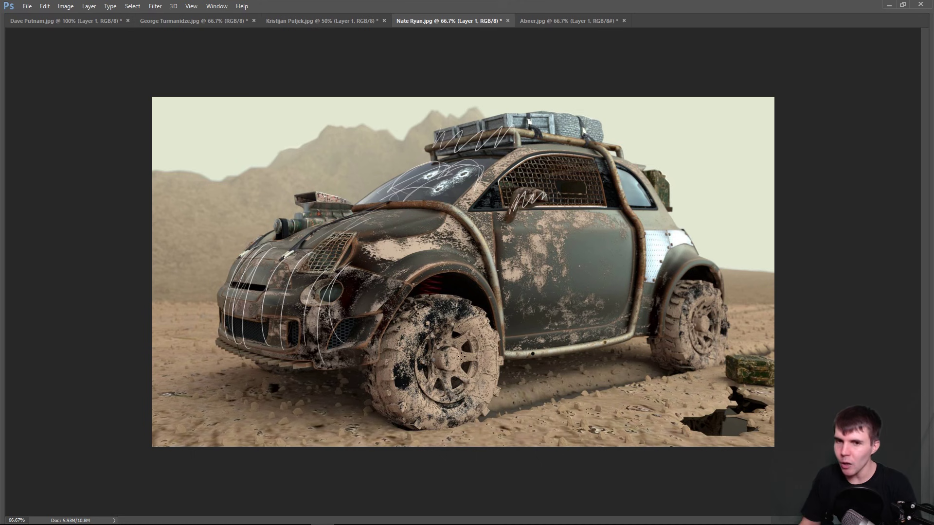
{"action": "mouse_move", "coordinate": [506, 350]}
{"action": "left_mouse_down"}
{"action": "mouse_move", "coordinate": [568, 307]}
{"action": "mouse_move", "coordinate": [539, 226]}
{"action": "left_mouse_up"}
{"action": "left_click_drag", "start_coordinate": [510, 330], "coordinate": [567, 248]}
{"action": "left_click_drag", "start_coordinate": [521, 353], "coordinate": [579, 287]}
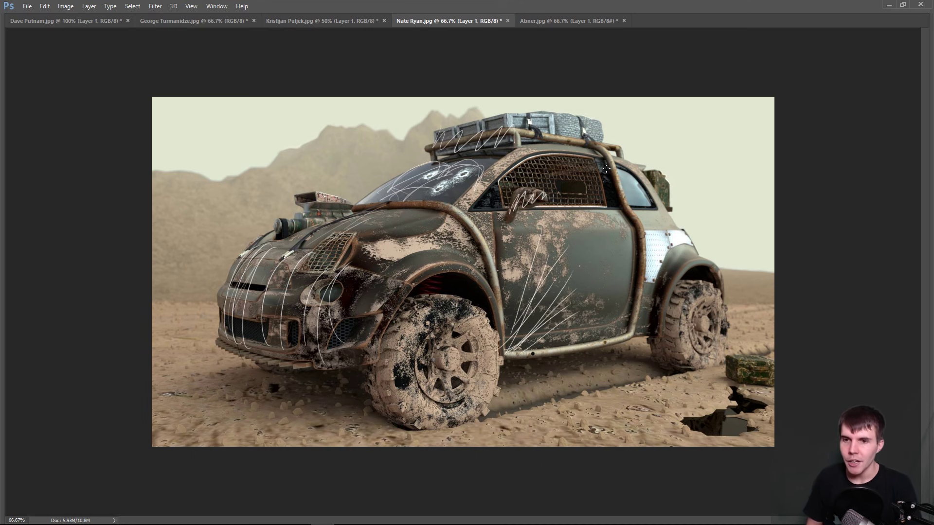
Mark the roll bar behind the door and circle the front wheel with white strokes, and undo both marks.
{"action": "mouse_move", "coordinate": [605, 151]}
{"action": "left_mouse_down"}
{"action": "mouse_move", "coordinate": [637, 240]}
{"action": "mouse_move", "coordinate": [630, 339]}
{"action": "left_mouse_up"}
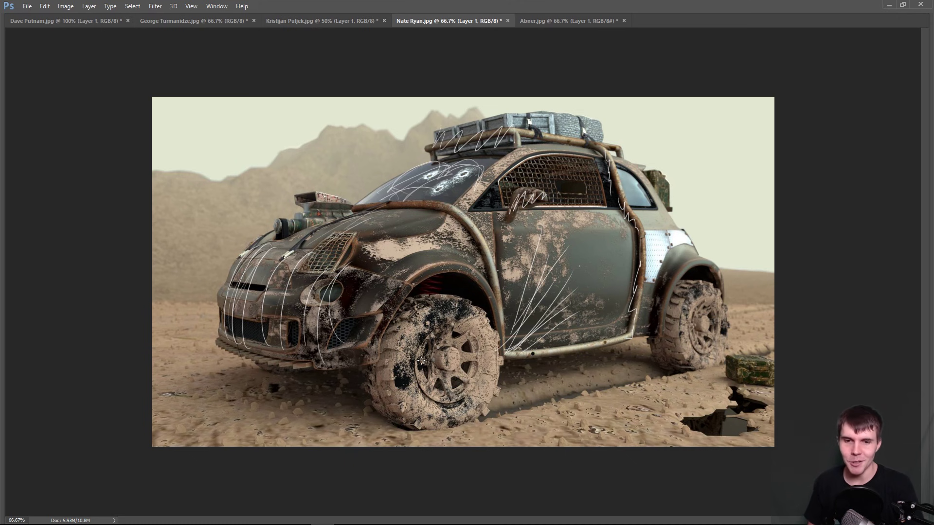
{"action": "mouse_move", "coordinate": [399, 358]}
{"action": "left_mouse_down"}
{"action": "mouse_move", "coordinate": [432, 306]}
{"action": "mouse_move", "coordinate": [421, 334]}
{"action": "mouse_move", "coordinate": [474, 382]}
{"action": "mouse_move", "coordinate": [411, 326]}
{"action": "mouse_move", "coordinate": [455, 333]}
{"action": "left_mouse_up"}
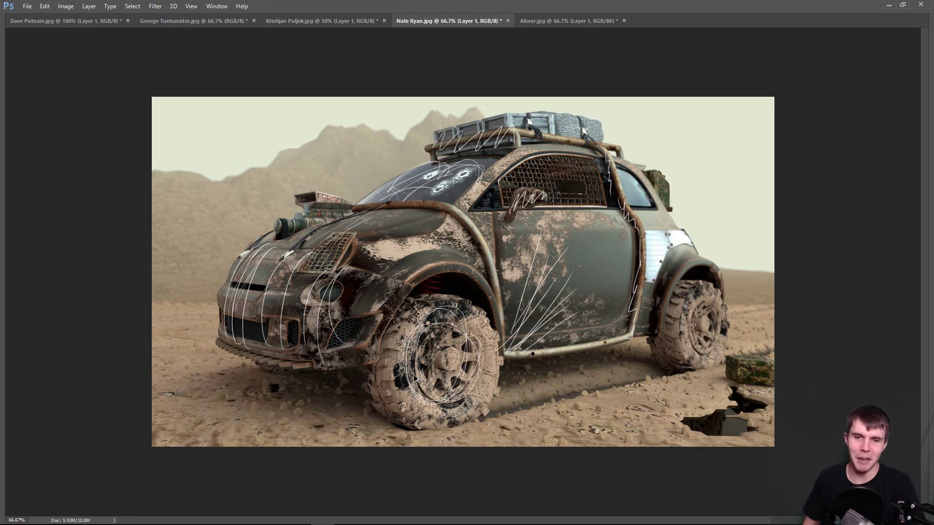
{"action": "key", "text": "ctrl+alt+z"}
{"action": "key", "text": "ctrl+alt+z"}
{"action": "key", "text": "ctrl+alt+z"}
{"action": "key", "text": "ctrl+alt+z"}
{"action": "key", "text": "ctrl+alt+z"}
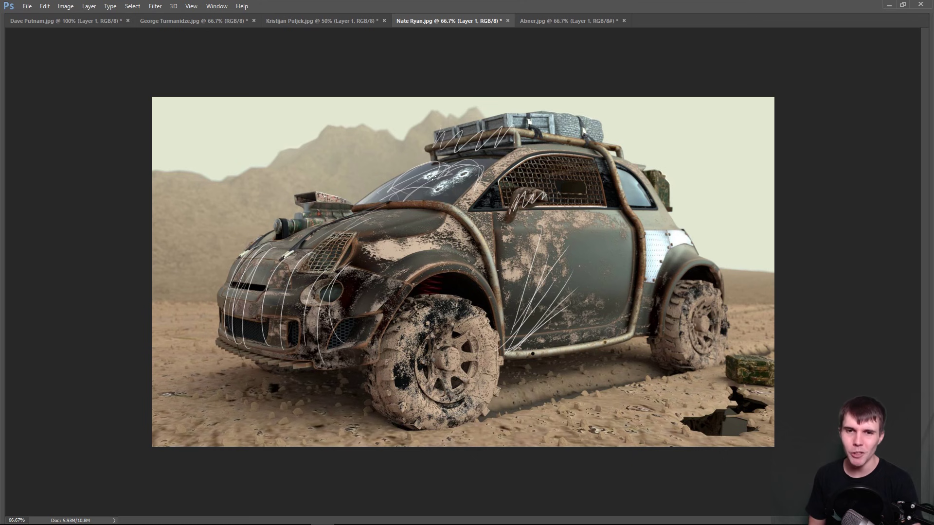
Remove the white marks covering the windshield, roof rack and side mirror.
{"action": "key", "text": "ctrl+plus"}
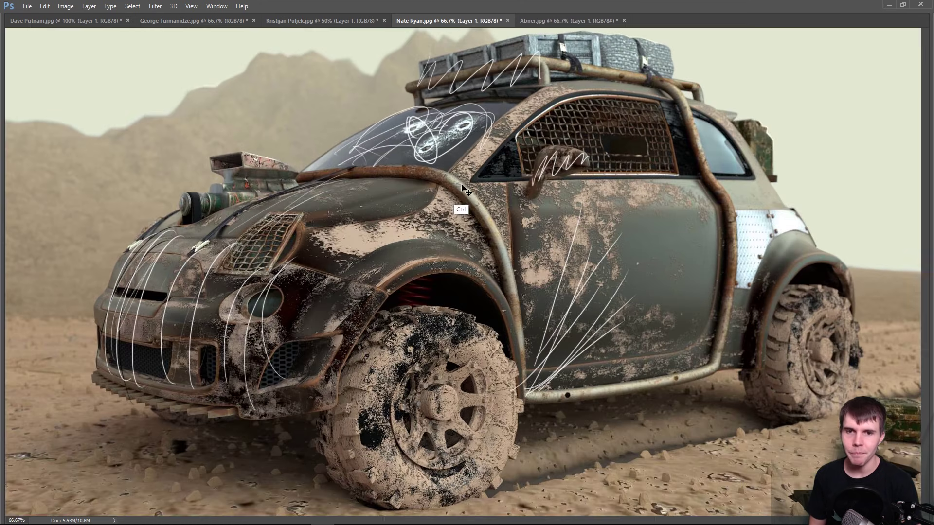
{"action": "key", "text": "ctrl+plus"}
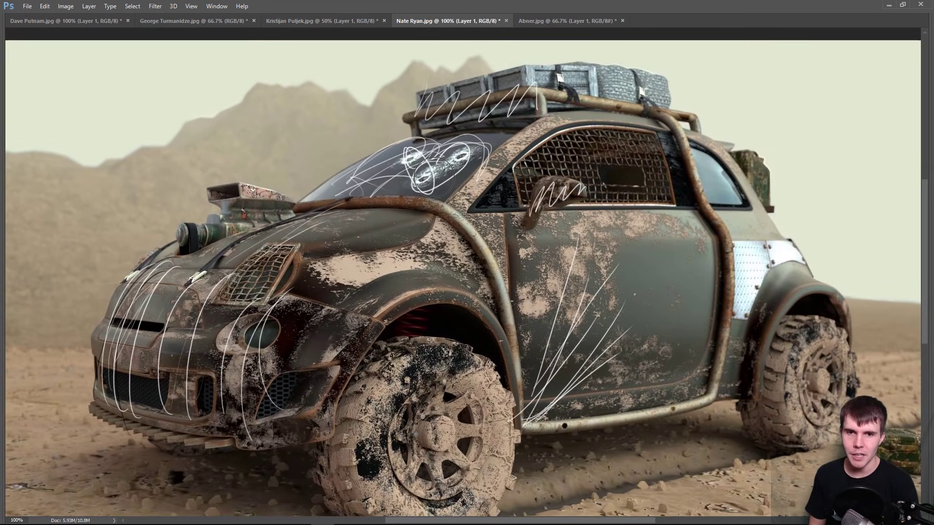
{"action": "mouse_move", "coordinate": [432, 176]}
{"action": "left_mouse_down"}
{"action": "mouse_move", "coordinate": [403, 175]}
{"action": "mouse_move", "coordinate": [420, 191]}
{"action": "mouse_move", "coordinate": [456, 192]}
{"action": "mouse_move", "coordinate": [478, 177]}
{"action": "mouse_move", "coordinate": [442, 119]}
{"action": "mouse_move", "coordinate": [400, 121]}
{"action": "mouse_move", "coordinate": [370, 140]}
{"action": "mouse_move", "coordinate": [500, 127]}
{"action": "mouse_move", "coordinate": [591, 41]}
{"action": "mouse_move", "coordinate": [540, 81]}
{"action": "mouse_move", "coordinate": [508, 147]}
{"action": "mouse_move", "coordinate": [380, 208]}
{"action": "left_mouse_up"}
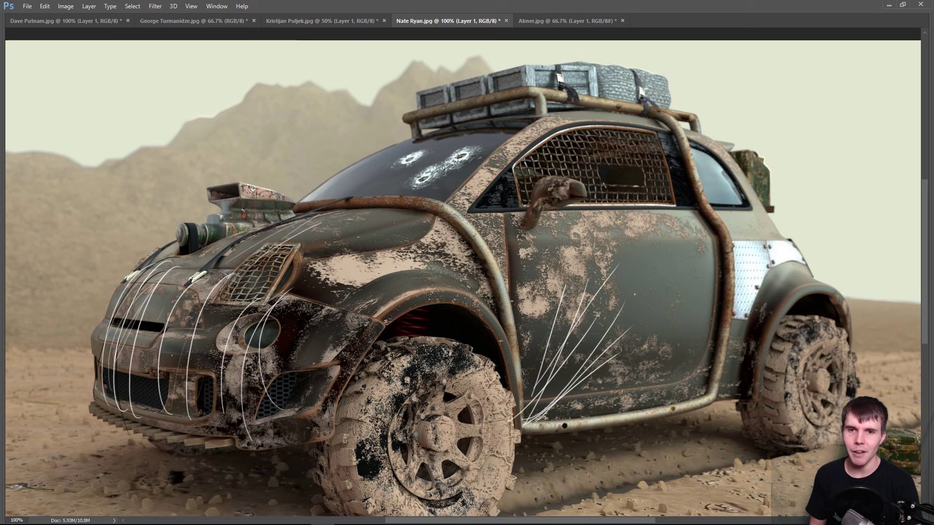
Circle the three bullet holes in the windshield with white strokes and undo the circles.
{"action": "mouse_move", "coordinate": [470, 144]}
{"action": "left_mouse_down"}
{"action": "mouse_move", "coordinate": [489, 155]}
{"action": "mouse_move", "coordinate": [426, 173]}
{"action": "mouse_move", "coordinate": [429, 190]}
{"action": "mouse_move", "coordinate": [405, 159]}
{"action": "mouse_move", "coordinate": [422, 153]}
{"action": "mouse_move", "coordinate": [407, 157]}
{"action": "mouse_move", "coordinate": [418, 141]}
{"action": "left_mouse_up"}
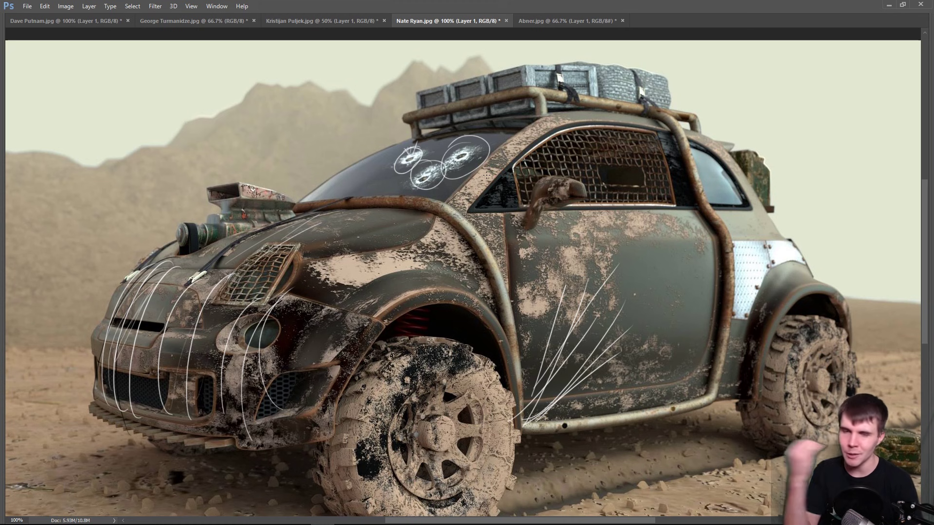
{"action": "key", "text": "ctrl+z"}
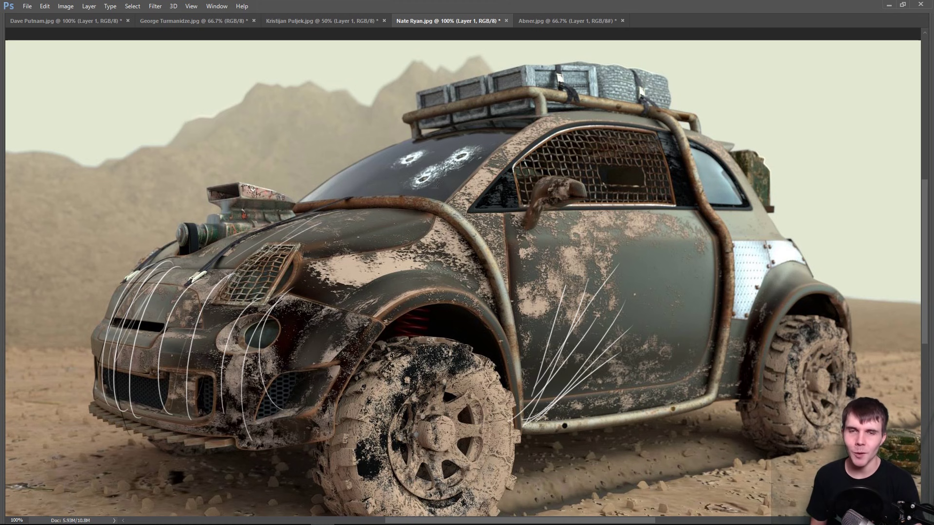
{"action": "key", "text": "ctrl+minus"}
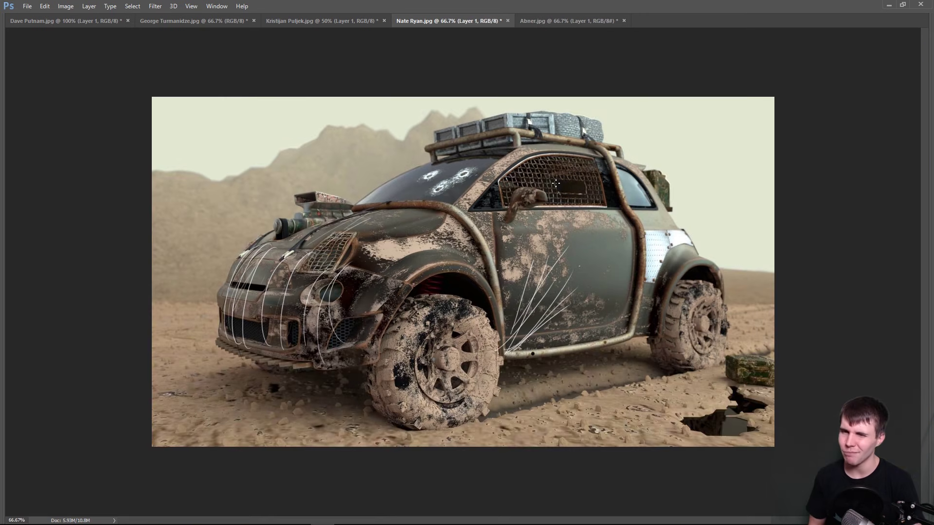
{"action": "key", "text": "ctrl+plus"}
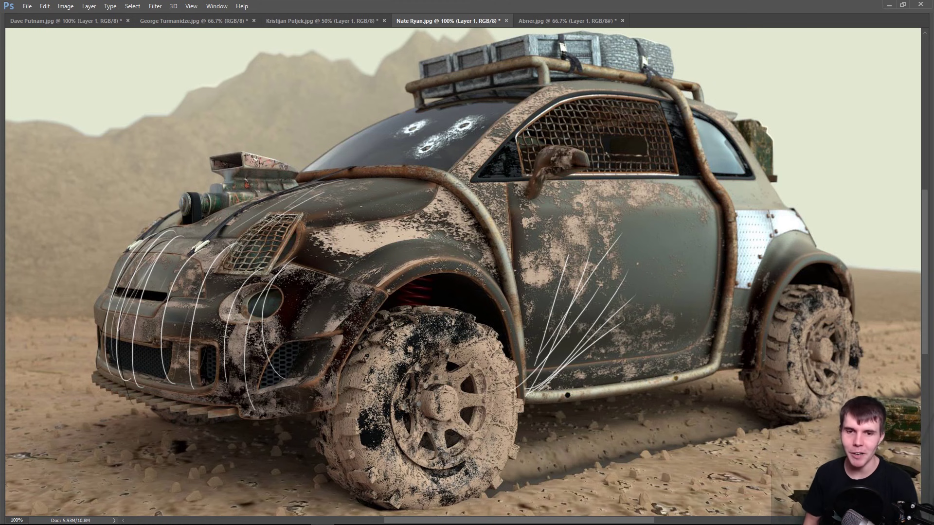
{"action": "key", "text": "ctrl+minus"}
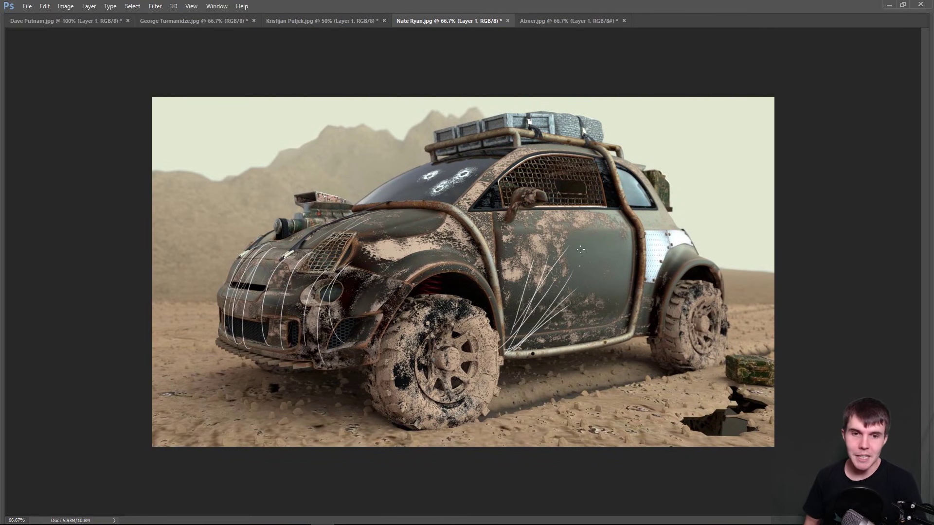
Clear all remaining white marks from the car's door, hood and front end.
{"action": "left_click_drag", "start_coordinate": [541, 246], "coordinate": [517, 300]}
{"action": "key", "text": "ctrl+alt+z"}
{"action": "key", "text": "ctrl+alt+z"}
{"action": "key", "text": "ctrl+alt+z"}
{"action": "key", "text": "ctrl+alt+z"}
{"action": "key", "text": "ctrl+alt+z"}
{"action": "key", "text": "ctrl+alt+z"}
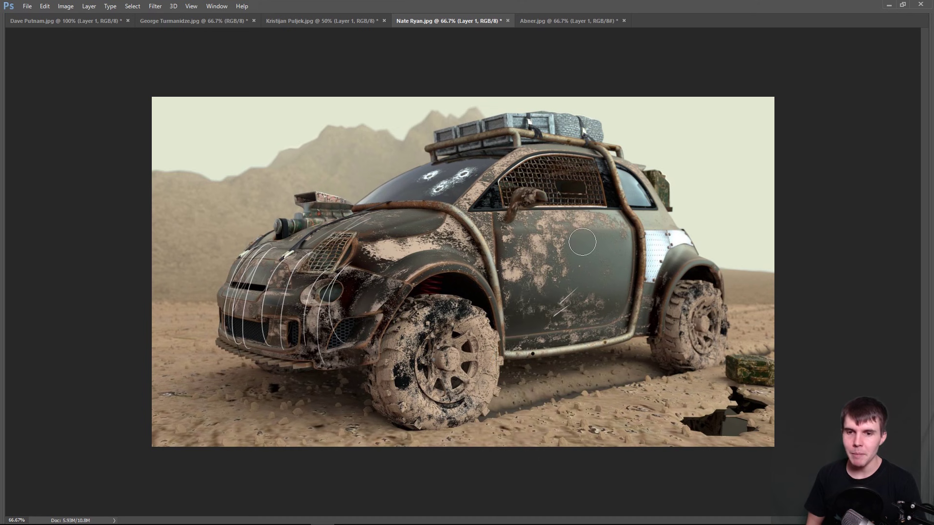
{"action": "key", "text": "ctrl+alt+z"}
{"action": "key", "text": "ctrl+alt+z"}
{"action": "key", "text": "ctrl+alt+z"}
{"action": "key", "text": "ctrl+alt+z"}
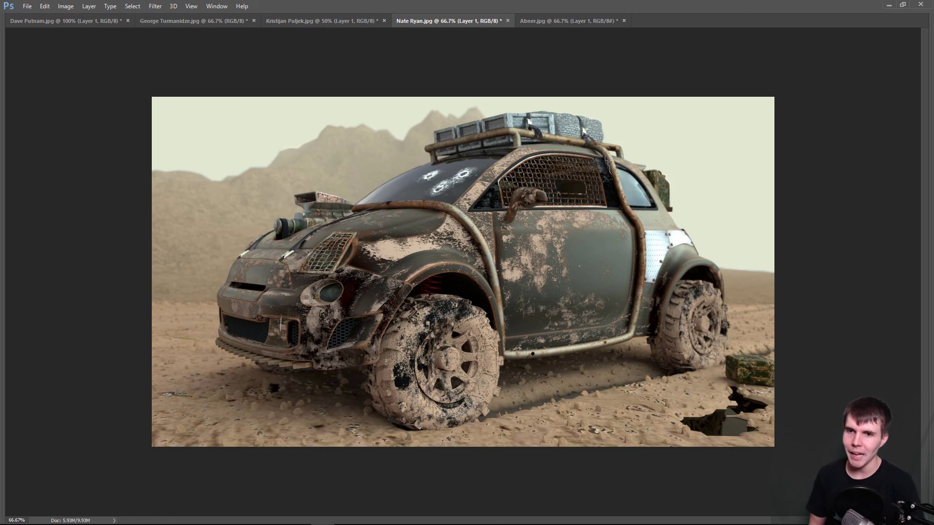
Draw dark strokes along the upper part of the roll bar behind the door and undo them.
{"action": "left_click_drag", "start_coordinate": [618, 197], "coordinate": [627, 204]}
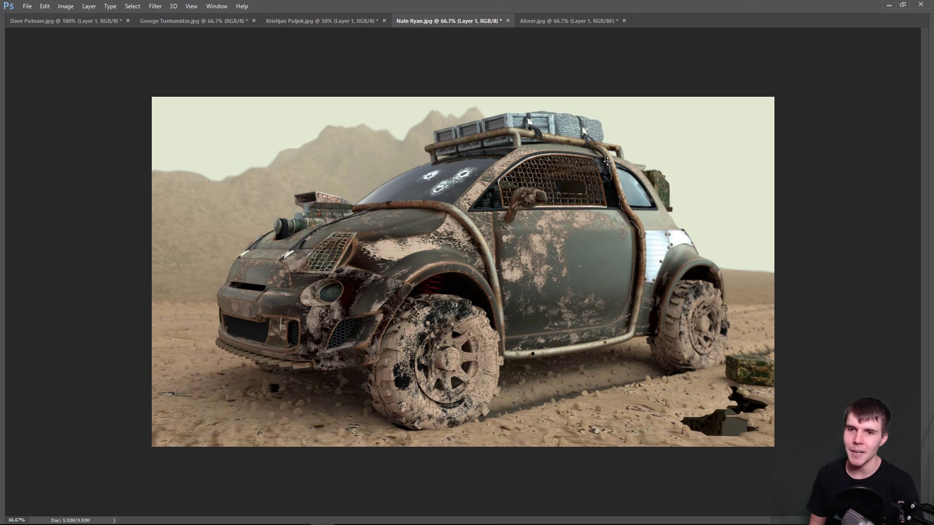
{"action": "left_click_drag", "start_coordinate": [608, 161], "coordinate": [620, 199]}
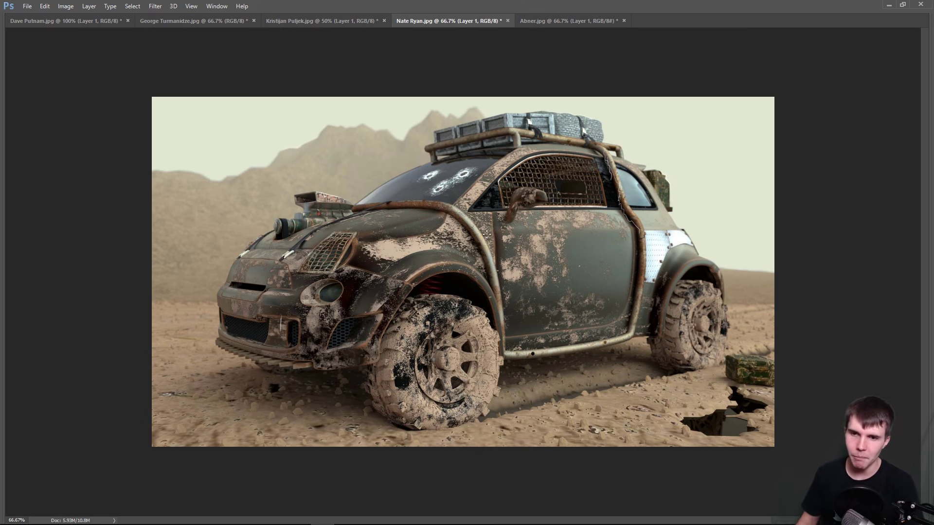
{"action": "key", "text": "ctrl+z"}
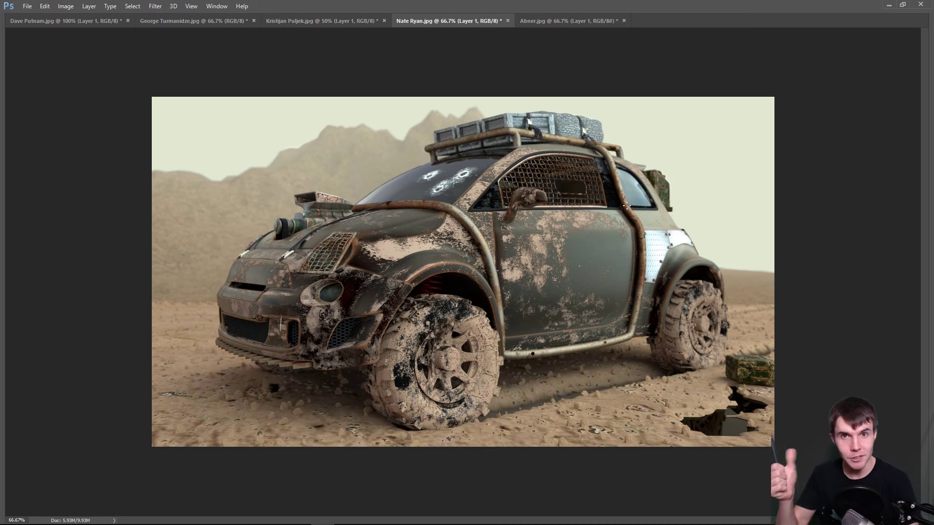
Switch to the cartoon portrait of the white-haired man with a moustache, closing the stray Feedback Hub window.
{"action": "key", "text": "ctrl+Tab"}
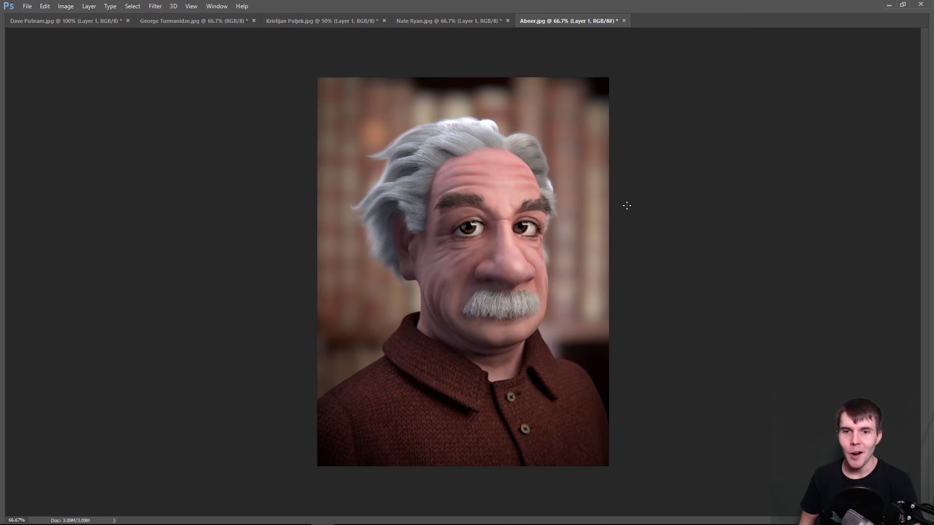
{"action": "key", "text": "super+f"}
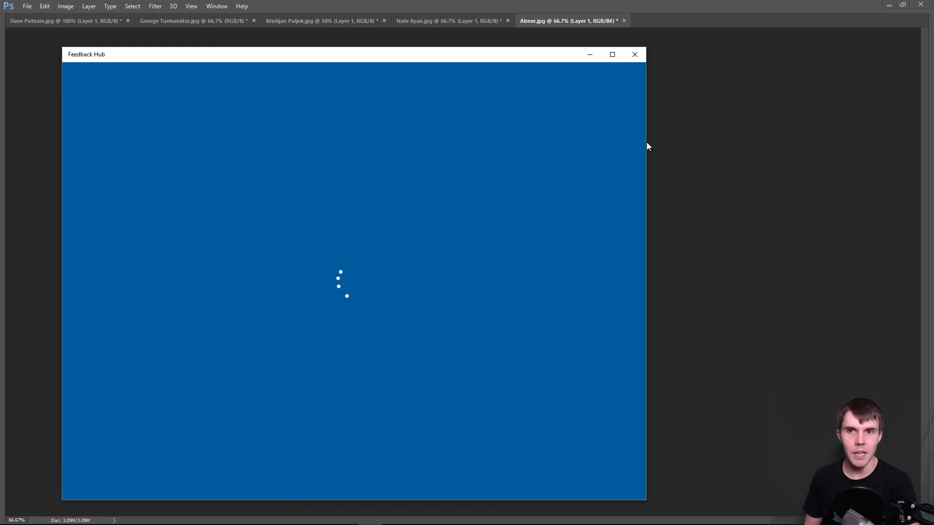
{"action": "left_click", "coordinate": [636, 56]}
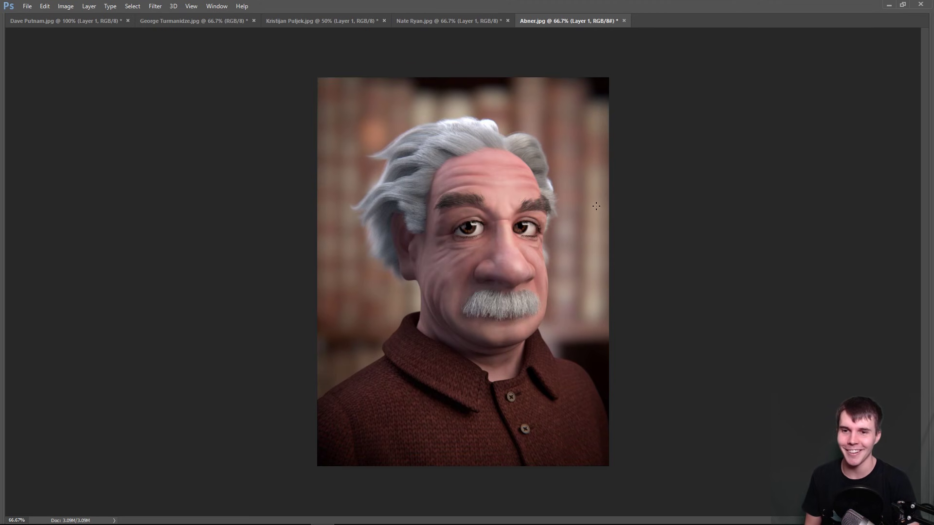
Trace the wrinkles on the man's cheek and under his eye with thin white lines, and undo all of them.
{"action": "mouse_move", "coordinate": [584, 331]}
{"action": "left_mouse_down"}
{"action": "mouse_move", "coordinate": [603, 255]}
{"action": "mouse_move", "coordinate": [621, 302]}
{"action": "left_mouse_up"}
{"action": "key", "text": "ctrl+plus"}
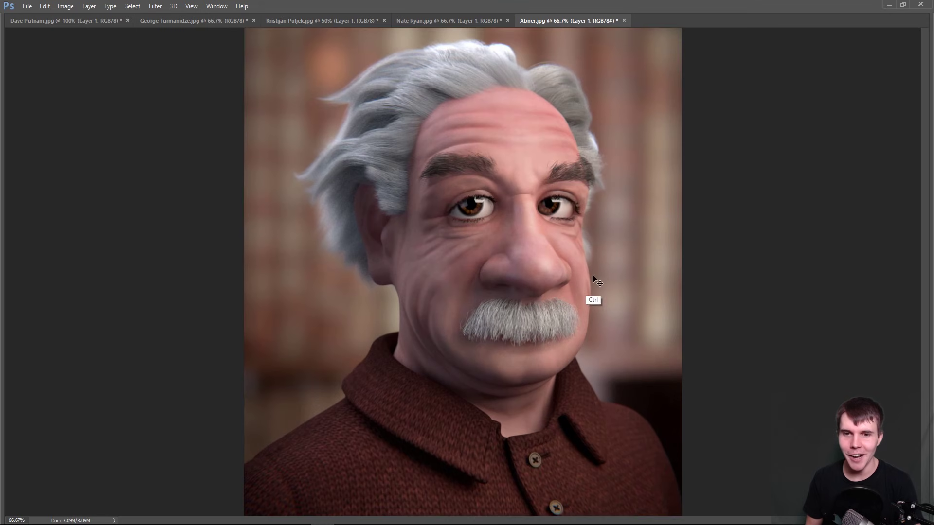
{"action": "key", "text": "ctrl+minus"}
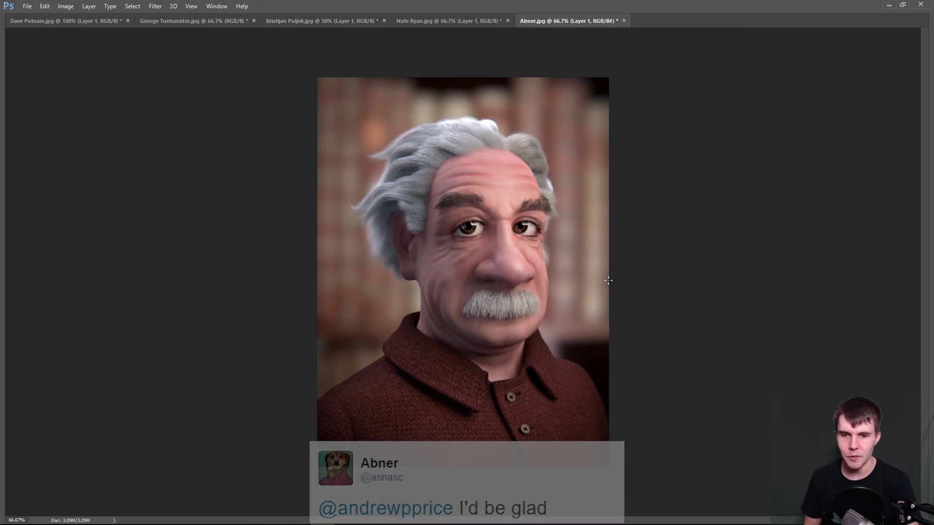
{"action": "key", "text": "ctrl+plus"}
{"action": "key", "text": "ctrl+plus"}
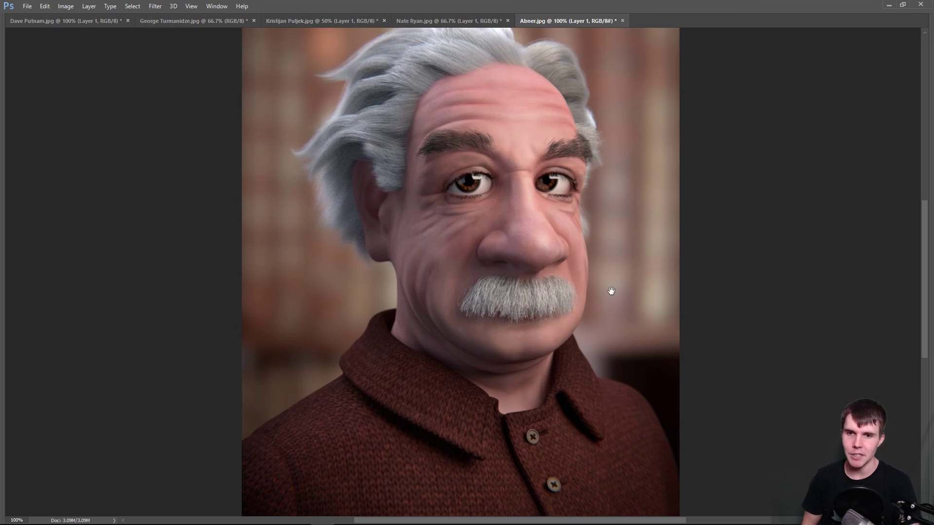
{"action": "left_click_drag", "start_coordinate": [611, 291], "coordinate": [602, 312]}
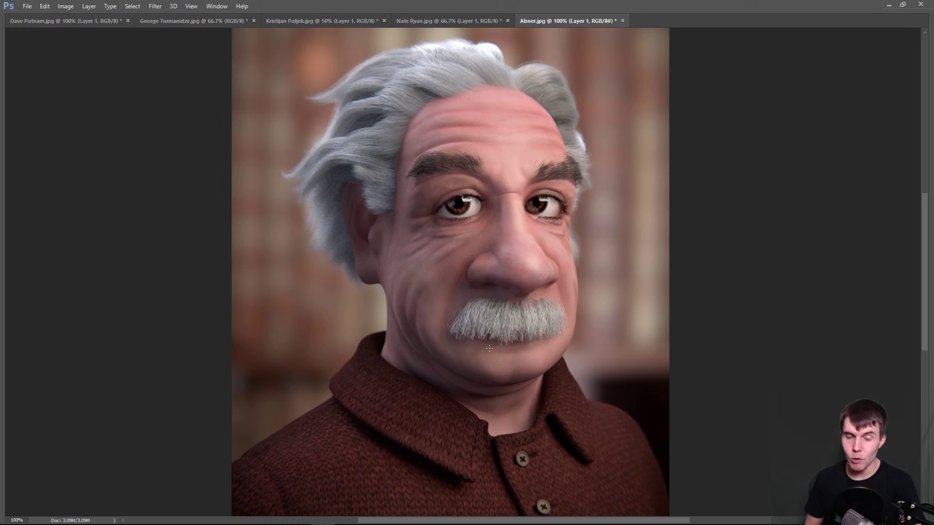
{"action": "mouse_move", "coordinate": [432, 347]}
{"action": "left_mouse_down"}
{"action": "mouse_move", "coordinate": [428, 296]}
{"action": "mouse_move", "coordinate": [442, 281]}
{"action": "left_mouse_up"}
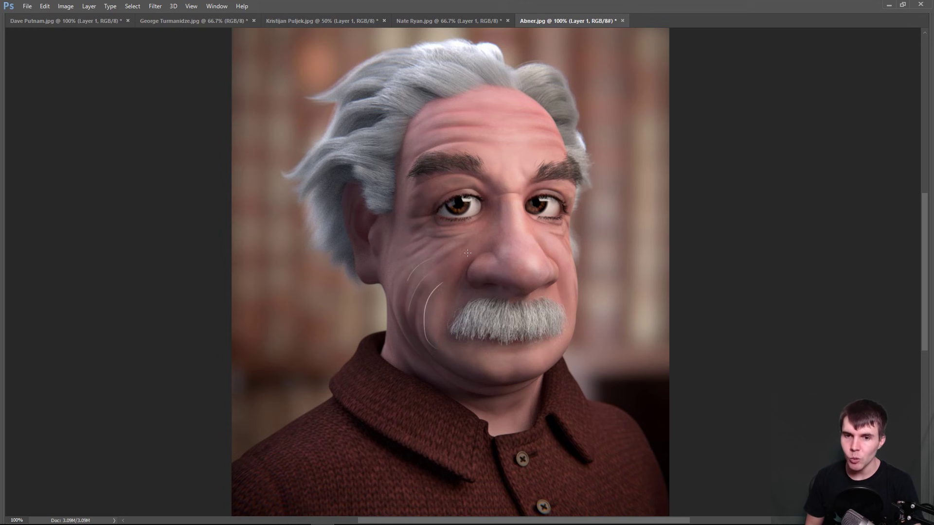
{"action": "mouse_move", "coordinate": [433, 229]}
{"action": "left_mouse_down"}
{"action": "mouse_move", "coordinate": [488, 214]}
{"action": "mouse_move", "coordinate": [484, 193]}
{"action": "left_mouse_up"}
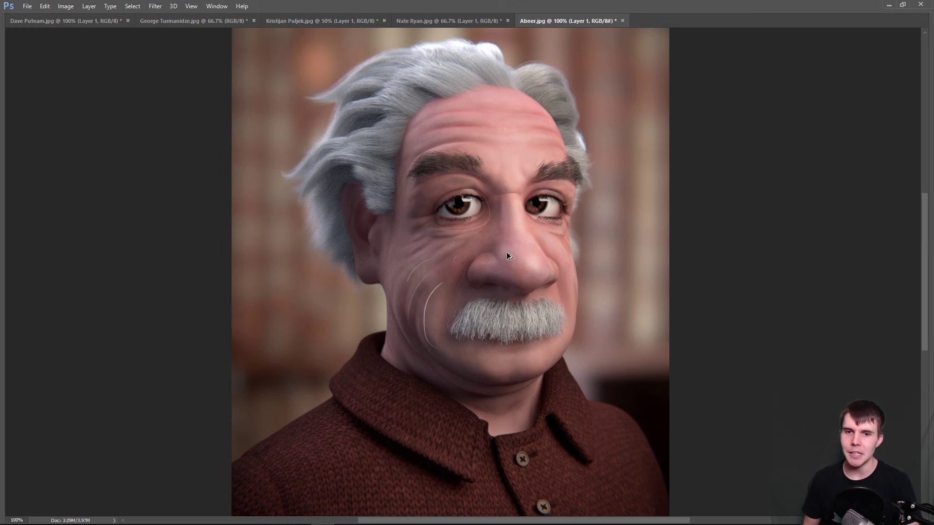
{"action": "key", "text": "ctrl+alt+z"}
{"action": "key", "text": "ctrl+alt+z"}
{"action": "key", "text": "ctrl+alt+z"}
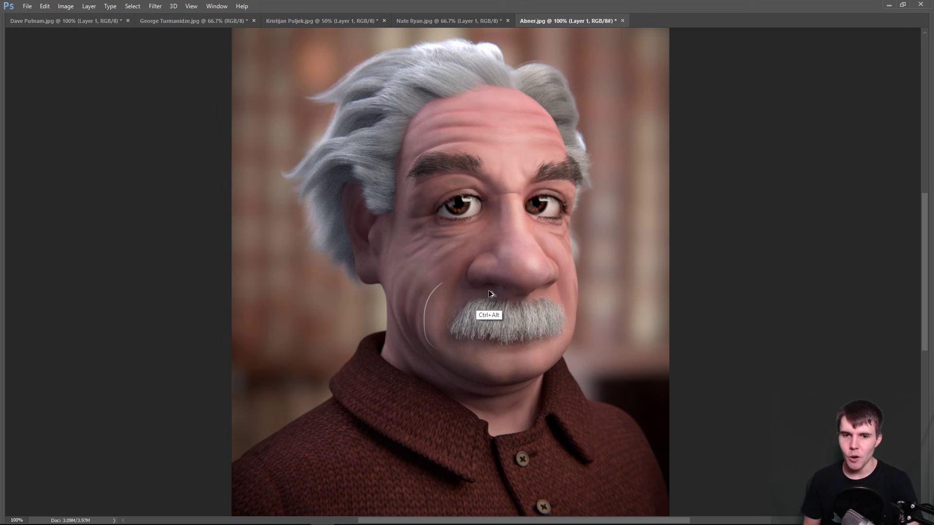
{"action": "key", "text": "ctrl+alt+z"}
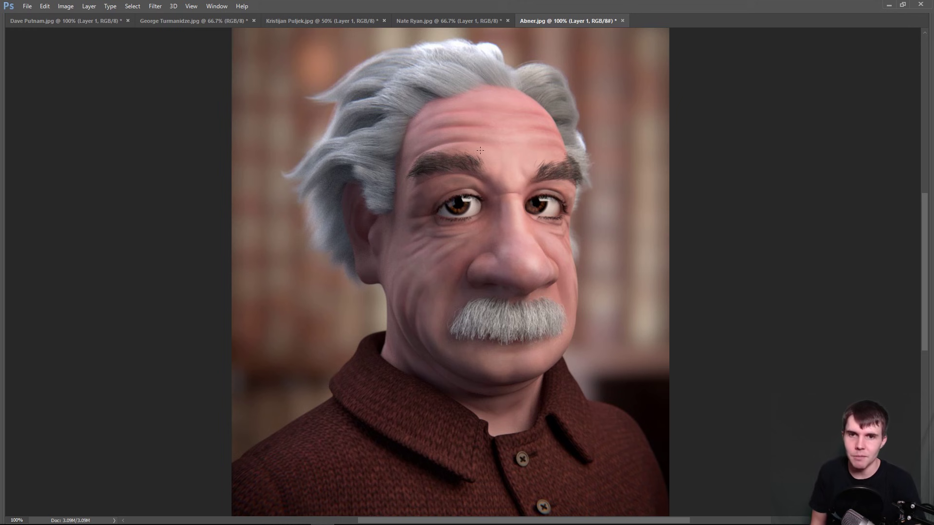
Draw a thin white zigzag down the middle of the man's forehead to between the eyebrows and undo it.
{"action": "mouse_move", "coordinate": [500, 105]}
{"action": "left_mouse_down"}
{"action": "mouse_move", "coordinate": [498, 148]}
{"action": "mouse_move", "coordinate": [515, 174]}
{"action": "left_mouse_up"}
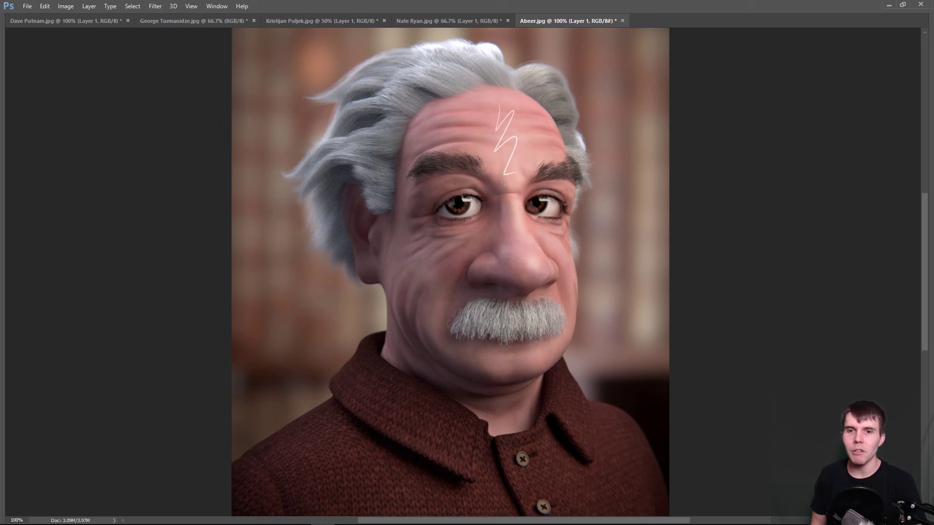
{"action": "key", "text": "ctrl+alt+z"}
{"action": "key", "text": "ctrl+alt+z"}
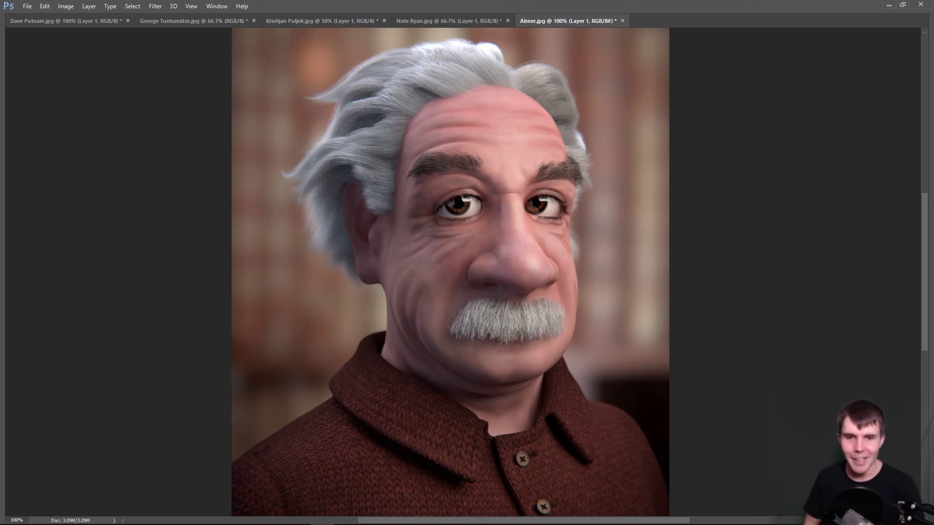
Sketch two curved white lines along the folds of the man's lower cheek beside the moustache, and undo both.
{"action": "mouse_move", "coordinate": [438, 363]}
{"action": "left_mouse_down"}
{"action": "mouse_move", "coordinate": [426, 348]}
{"action": "mouse_move", "coordinate": [423, 288]}
{"action": "left_mouse_up"}
{"action": "key", "text": "ctrl+z"}
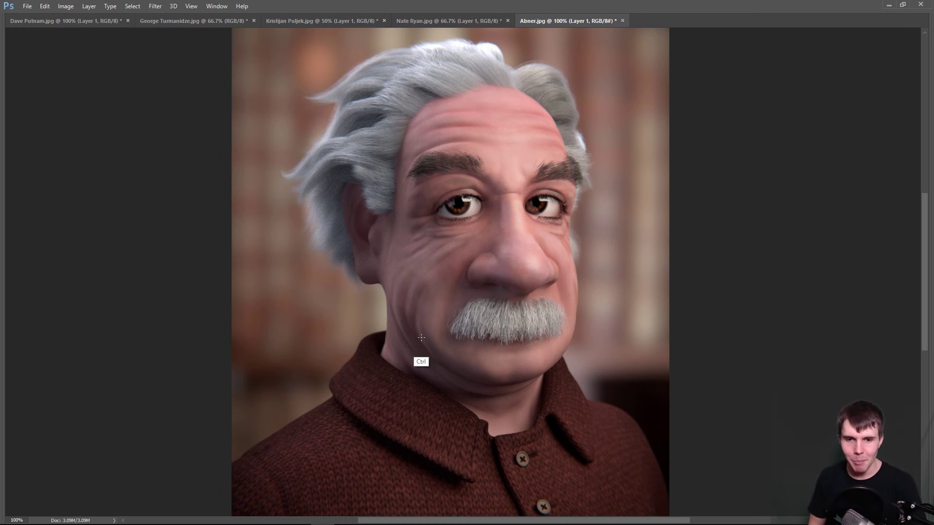
{"action": "mouse_move", "coordinate": [434, 361]}
{"action": "left_mouse_down"}
{"action": "mouse_move", "coordinate": [417, 308]}
{"action": "mouse_move", "coordinate": [423, 288]}
{"action": "left_mouse_up"}
{"action": "left_click_drag", "start_coordinate": [414, 349], "coordinate": [417, 273]}
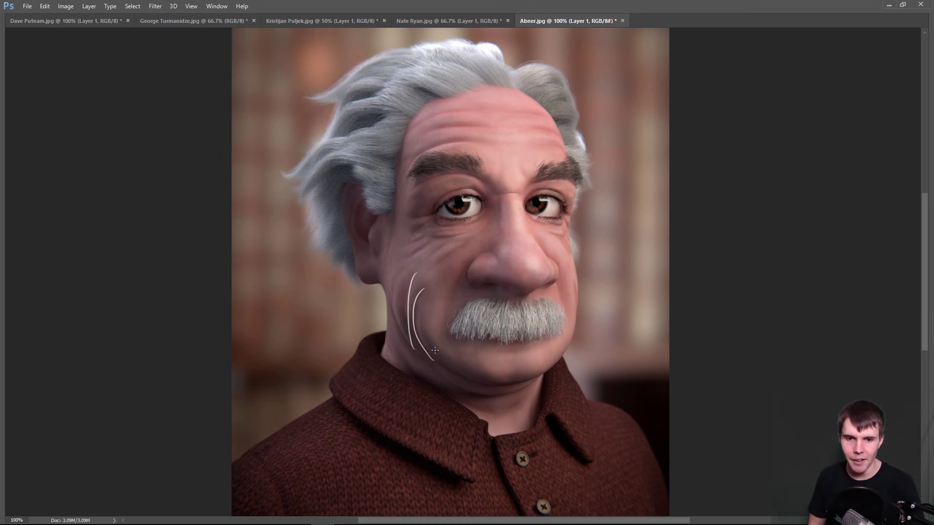
{"action": "key", "text": "ctrl+z"}
{"action": "key", "text": "ctrl+alt+z"}
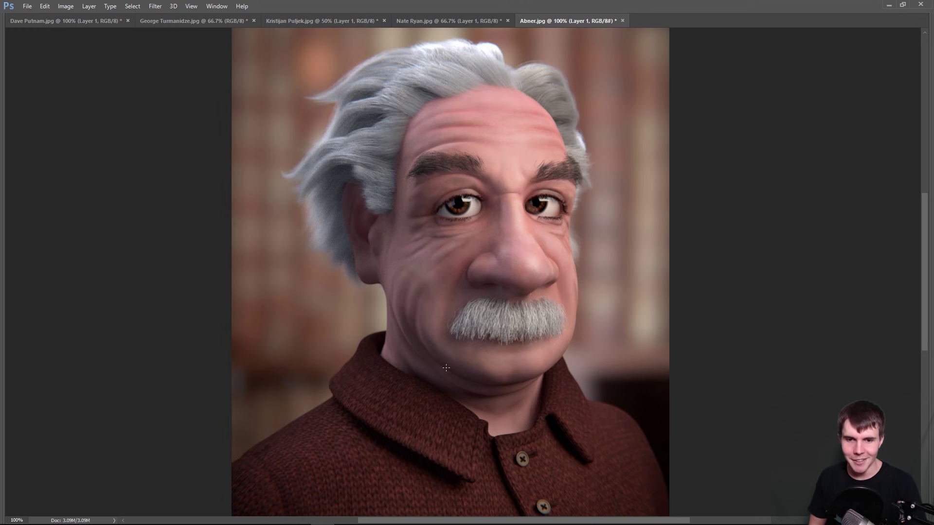
Trace the wrinkles on the man's cheek, below his eye and across his forehead with thin white curves.
{"action": "left_click_drag", "start_coordinate": [446, 368], "coordinate": [423, 288]}
{"action": "mouse_move", "coordinate": [420, 351]}
{"action": "left_mouse_down"}
{"action": "mouse_move", "coordinate": [409, 268]}
{"action": "mouse_move", "coordinate": [447, 252]}
{"action": "mouse_move", "coordinate": [437, 266]}
{"action": "mouse_move", "coordinate": [468, 244]}
{"action": "left_mouse_up"}
{"action": "mouse_move", "coordinate": [425, 262]}
{"action": "left_mouse_down"}
{"action": "mouse_move", "coordinate": [453, 236]}
{"action": "mouse_move", "coordinate": [440, 239]}
{"action": "mouse_move", "coordinate": [439, 229]}
{"action": "left_mouse_up"}
{"action": "left_click_drag", "start_coordinate": [402, 240], "coordinate": [437, 217]}
{"action": "mouse_move", "coordinate": [415, 176]}
{"action": "left_mouse_down"}
{"action": "mouse_move", "coordinate": [458, 147]}
{"action": "mouse_move", "coordinate": [476, 157]}
{"action": "left_mouse_up"}
{"action": "mouse_move", "coordinate": [415, 151]}
{"action": "left_mouse_down"}
{"action": "mouse_move", "coordinate": [482, 146]}
{"action": "mouse_move", "coordinate": [427, 155]}
{"action": "mouse_move", "coordinate": [498, 130]}
{"action": "left_mouse_up"}
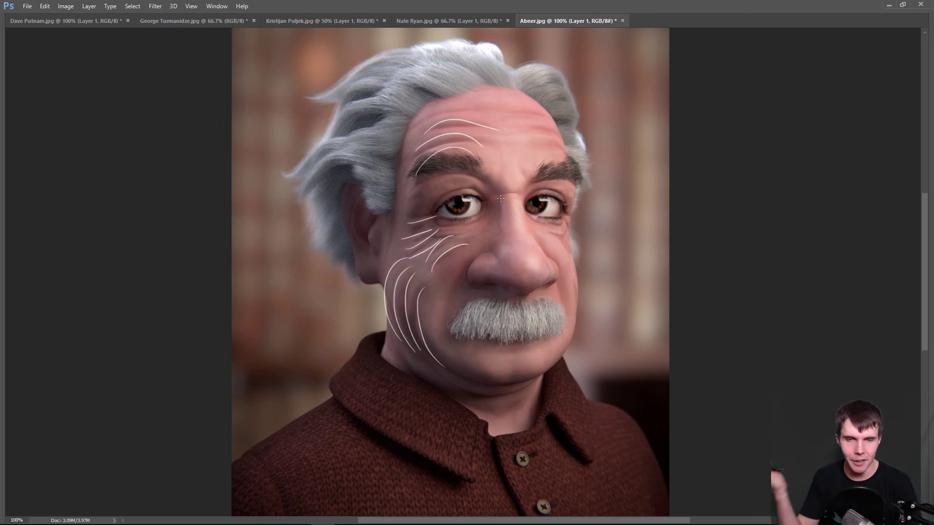
Undo all the white wrinkle lines on the forehead, under the eye and on the cheek.
{"action": "key", "text": "ctrl+alt+z"}
{"action": "key", "text": "ctrl+alt+z"}
{"action": "key", "text": "ctrl+alt+z"}
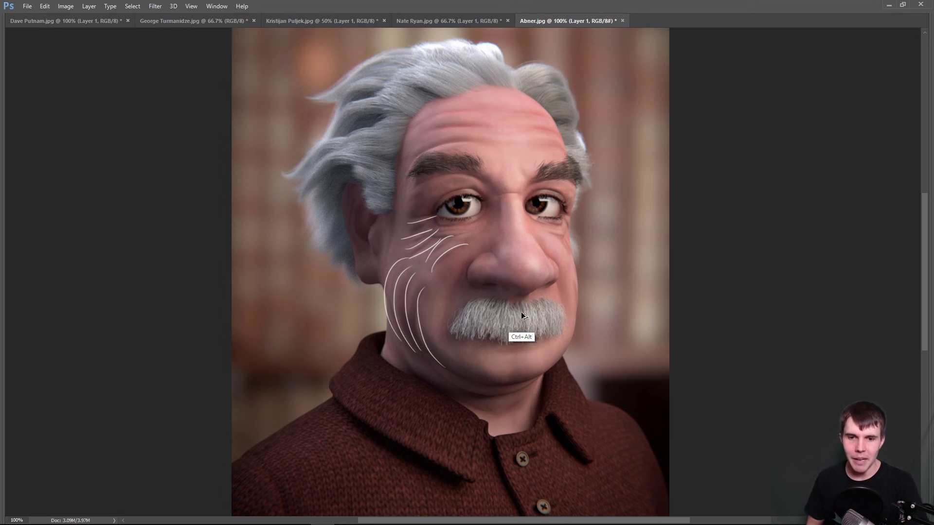
{"action": "key", "text": "ctrl+alt+z"}
{"action": "key", "text": "ctrl+alt+z"}
{"action": "key", "text": "ctrl+alt+z"}
{"action": "key", "text": "ctrl+alt+z"}
{"action": "key", "text": "ctrl+alt+z"}
{"action": "key", "text": "ctrl+alt+z"}
{"action": "key", "text": "ctrl+alt+z"}
{"action": "key", "text": "ctrl+alt+z"}
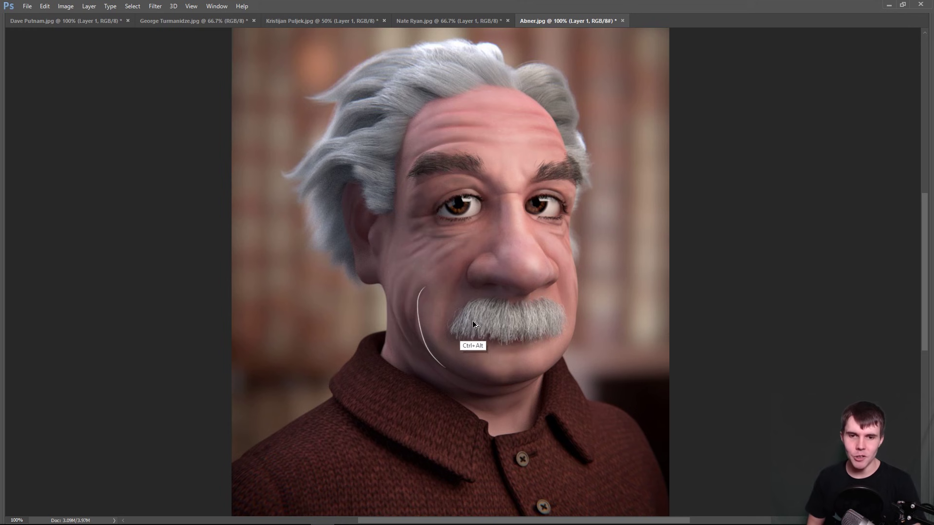
{"action": "key", "text": "ctrl+alt+z"}
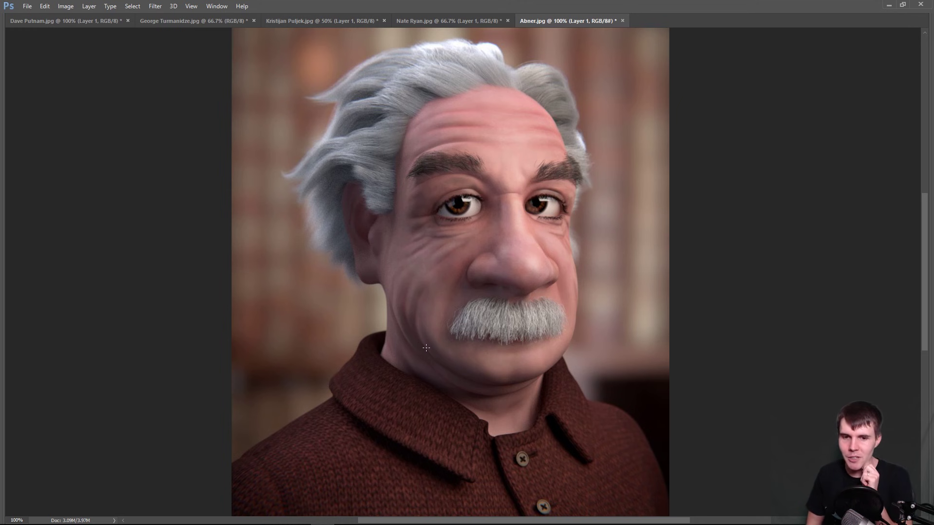
Scribble small white marks on both sides of the man's jaw and erase them with the Eraser tool.
{"action": "mouse_move", "coordinate": [405, 336]}
{"action": "left_mouse_down"}
{"action": "mouse_move", "coordinate": [426, 347]}
{"action": "mouse_move", "coordinate": [421, 338]}
{"action": "mouse_move", "coordinate": [428, 360]}
{"action": "mouse_move", "coordinate": [447, 350]}
{"action": "left_mouse_up"}
{"action": "left_click_drag", "start_coordinate": [555, 359], "coordinate": [568, 343]}
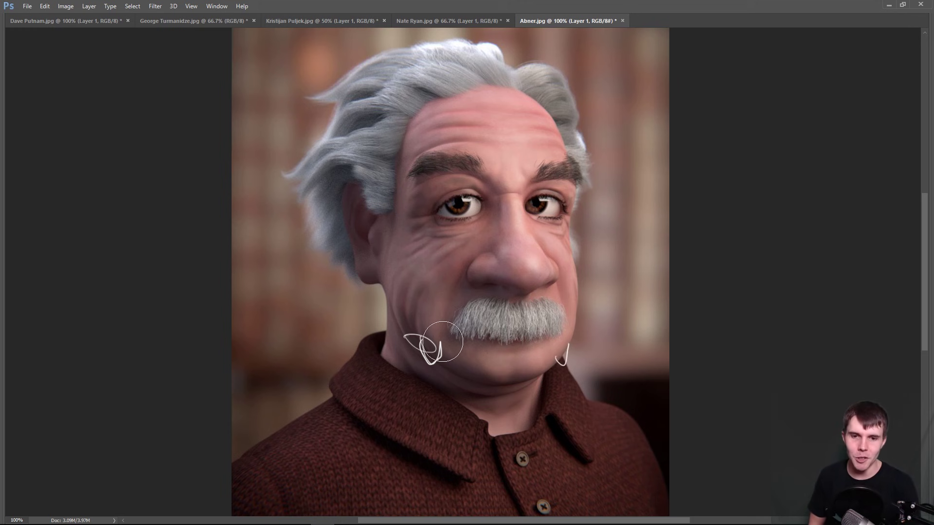
{"action": "key", "text": "e"}
{"action": "left_click_drag", "start_coordinate": [421, 343], "coordinate": [438, 354]}
{"action": "left_click_drag", "start_coordinate": [539, 364], "coordinate": [545, 386]}
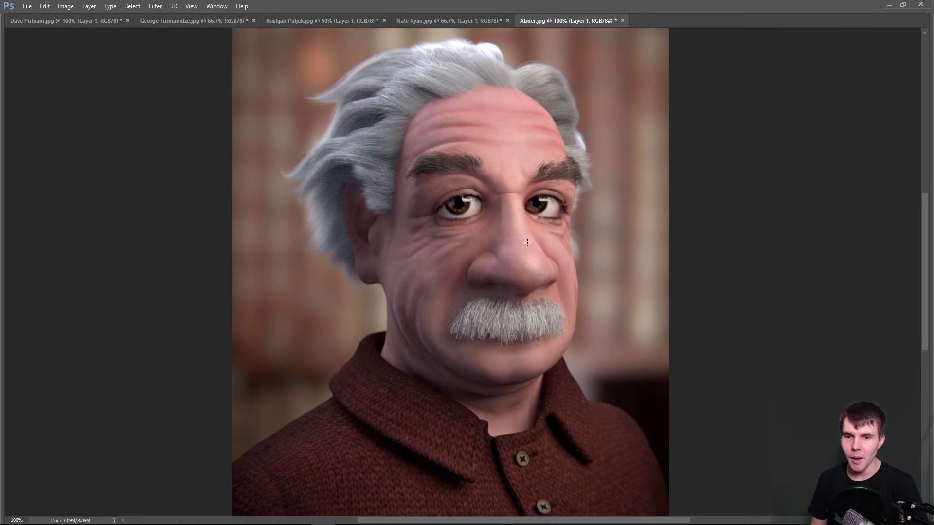
Scribble white zigzags over both sides of the knitted collar and undo them, inspecting the fabric up close.
{"action": "mouse_move", "coordinate": [472, 402]}
{"action": "left_mouse_down"}
{"action": "mouse_move", "coordinate": [457, 254]}
{"action": "mouse_move", "coordinate": [451, 359]}
{"action": "mouse_move", "coordinate": [525, 403]}
{"action": "mouse_move", "coordinate": [523, 306]}
{"action": "left_mouse_up"}
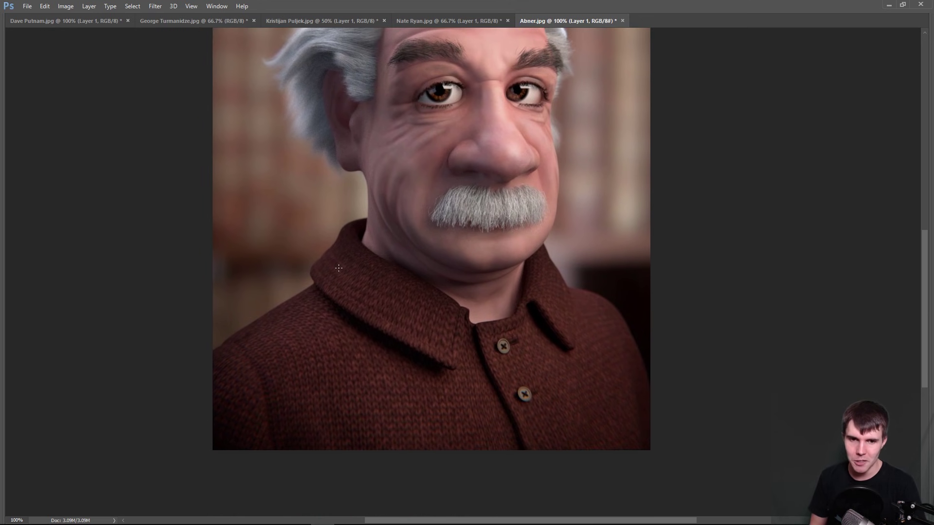
{"action": "mouse_move", "coordinate": [334, 239]}
{"action": "left_mouse_down"}
{"action": "mouse_move", "coordinate": [335, 265]}
{"action": "mouse_move", "coordinate": [435, 325]}
{"action": "left_mouse_up"}
{"action": "left_click_drag", "start_coordinate": [544, 299], "coordinate": [547, 270]}
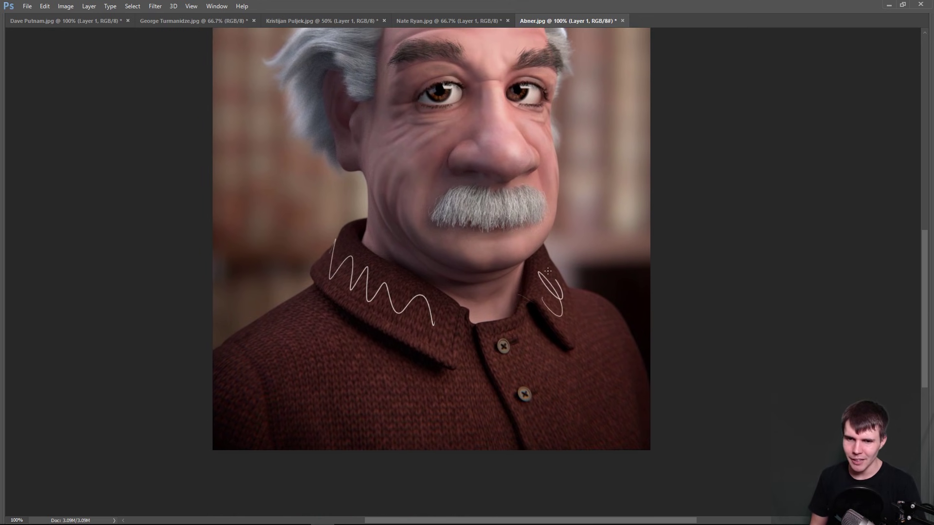
{"action": "key", "text": "ctrl+alt+z"}
{"action": "key", "text": "ctrl+alt+z"}
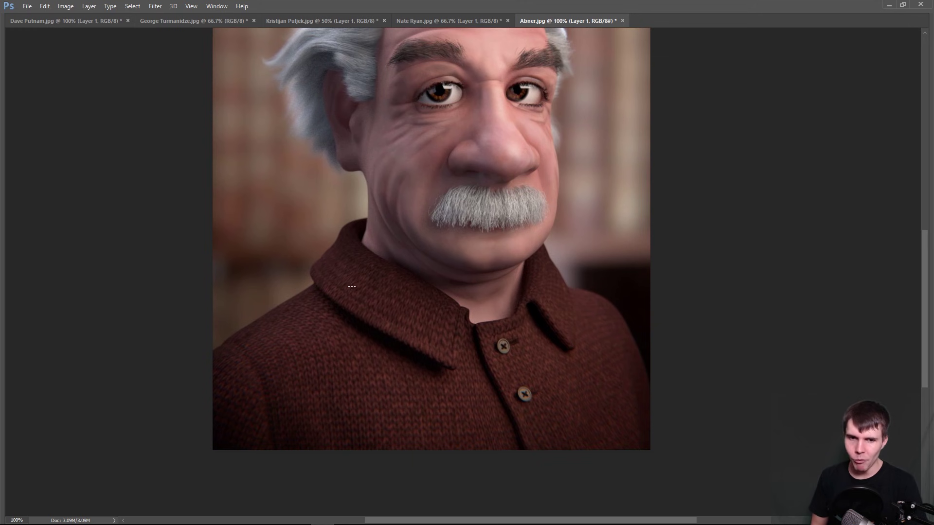
{"action": "key", "text": "ctrl+plus"}
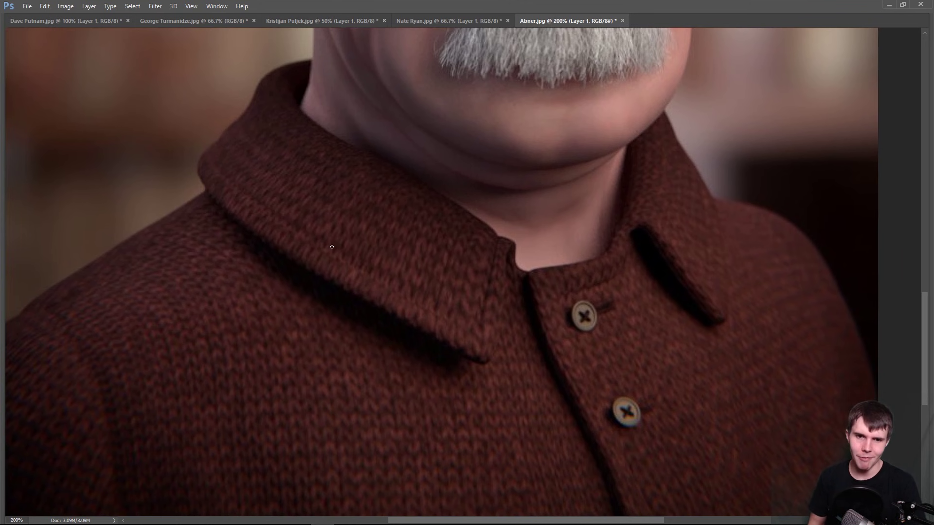
{"action": "key", "text": "ctrl+minus"}
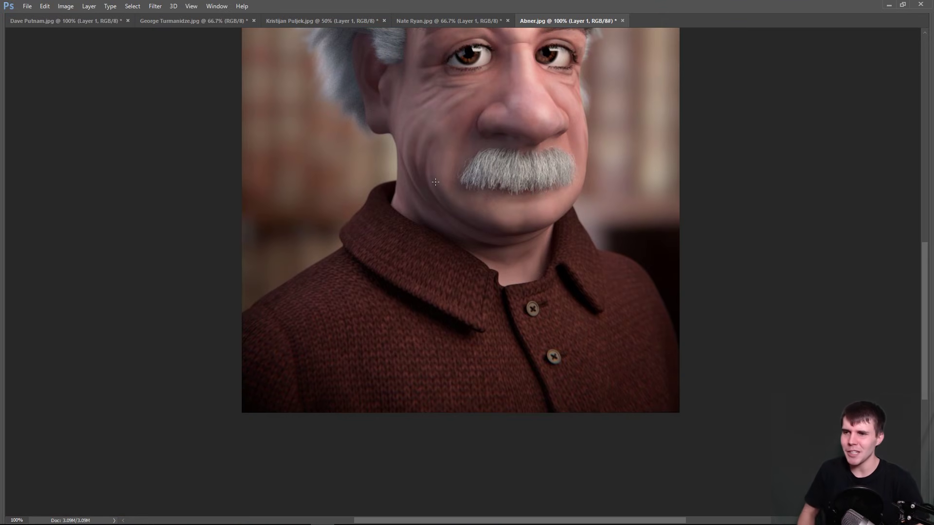
Draw one continuous white zigzag through the blurred background around the man's head and undo it.
{"action": "key", "text": "ctrl+minus"}
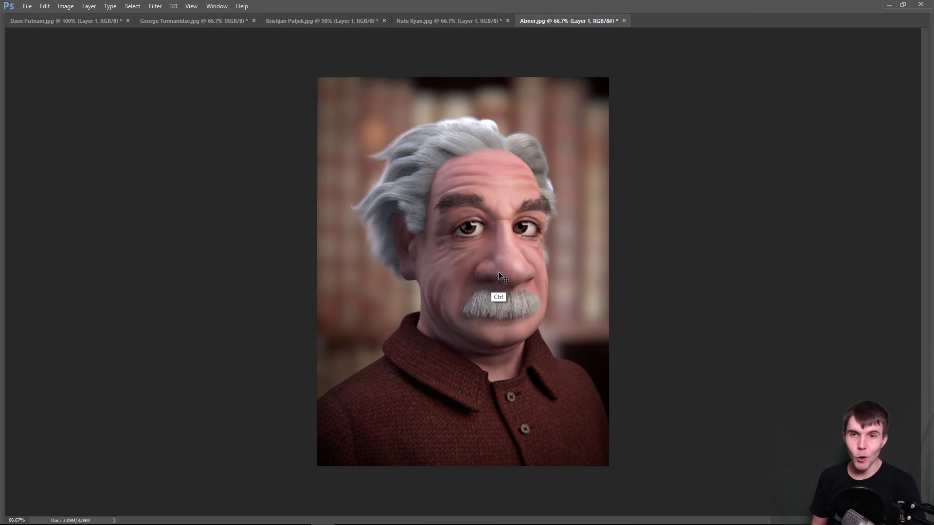
{"action": "key", "text": "ctrl+plus"}
{"action": "left_click_drag", "start_coordinate": [492, 188], "coordinate": [463, 229]}
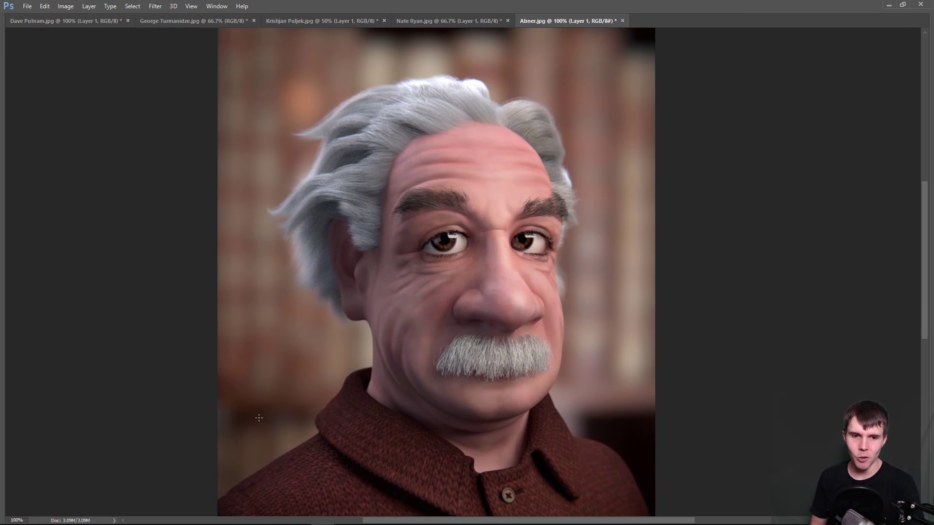
{"action": "mouse_move", "coordinate": [227, 442]}
{"action": "left_mouse_down"}
{"action": "mouse_move", "coordinate": [204, 415]}
{"action": "mouse_move", "coordinate": [213, 273]}
{"action": "mouse_move", "coordinate": [265, 258]}
{"action": "mouse_move", "coordinate": [237, 139]}
{"action": "mouse_move", "coordinate": [275, 43]}
{"action": "mouse_move", "coordinate": [435, 51]}
{"action": "mouse_move", "coordinate": [562, 32]}
{"action": "mouse_move", "coordinate": [623, 105]}
{"action": "mouse_move", "coordinate": [636, 311]}
{"action": "mouse_move", "coordinate": [616, 414]}
{"action": "left_mouse_up"}
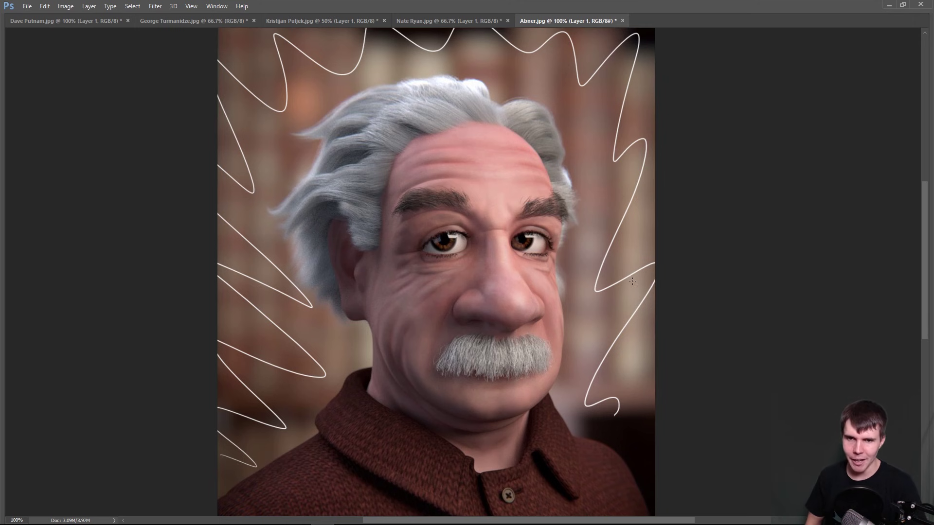
{"action": "key", "text": "ctrl+minus"}
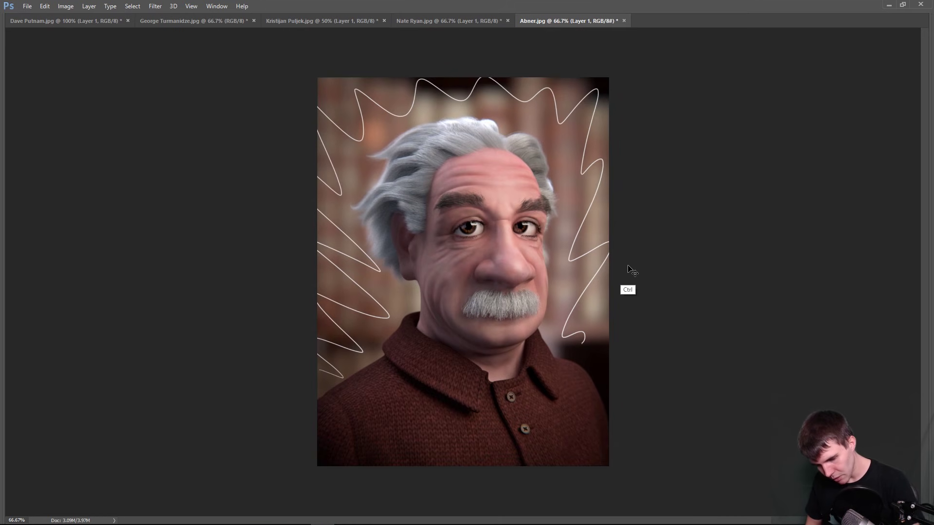
{"action": "key", "text": "ctrl+z"}
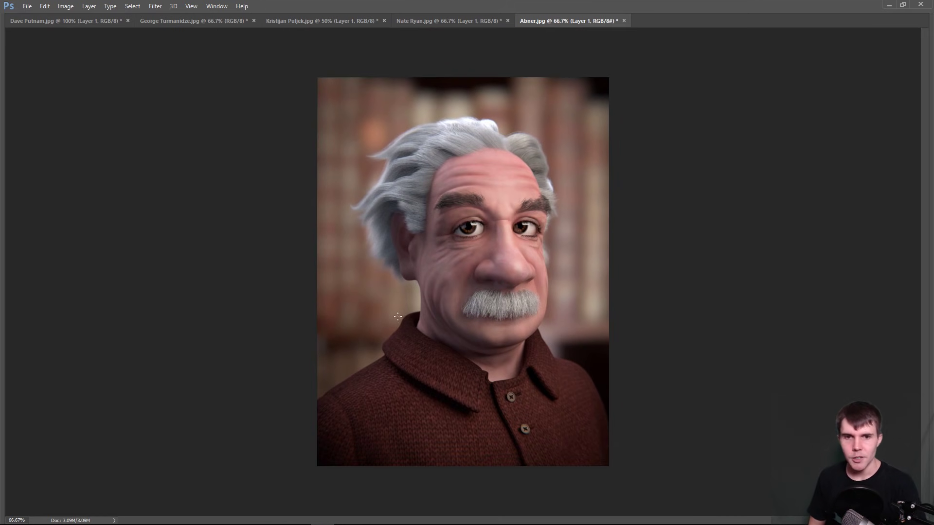